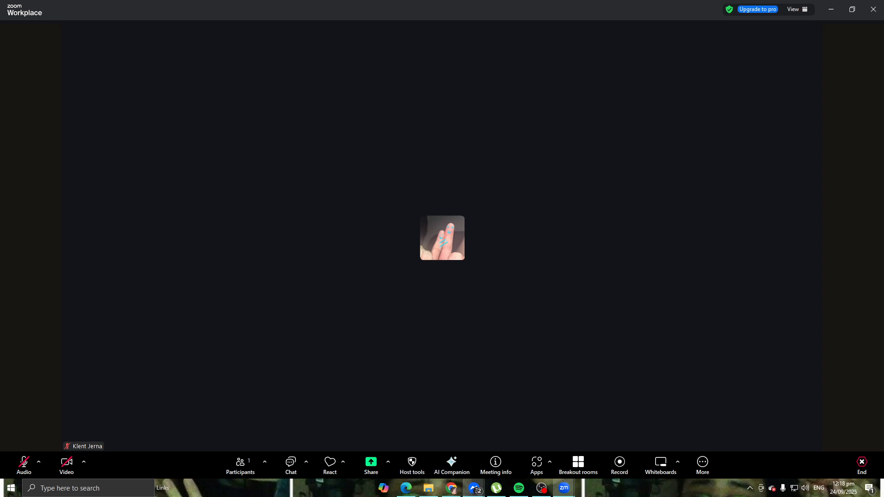
Search the meeting's addable apps for "white" and close the app list.
{"action": "left_click", "coordinate": [703, 467]}
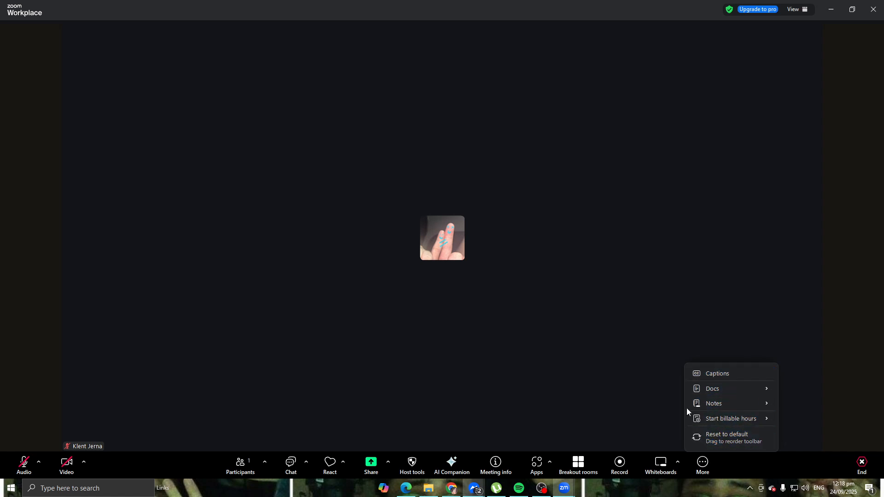
{"action": "left_click", "coordinate": [536, 464]}
{"action": "left_click", "coordinate": [821, 66]}
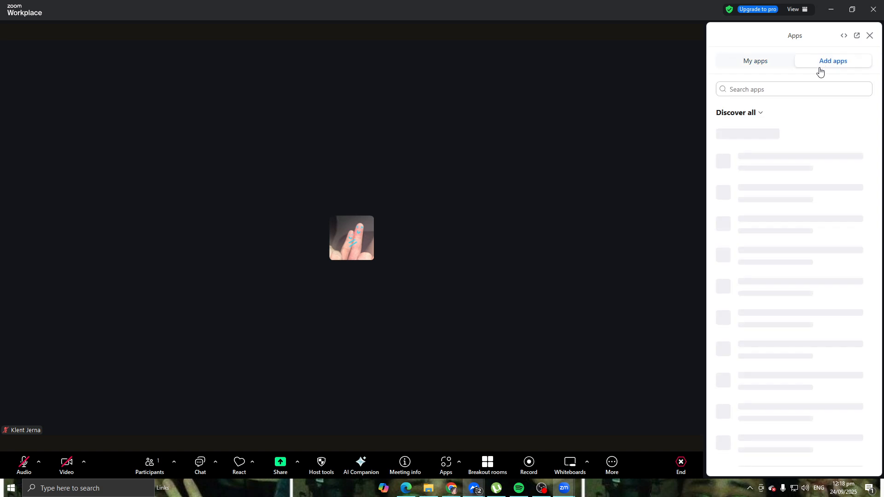
{"action": "left_click", "coordinate": [779, 91]}
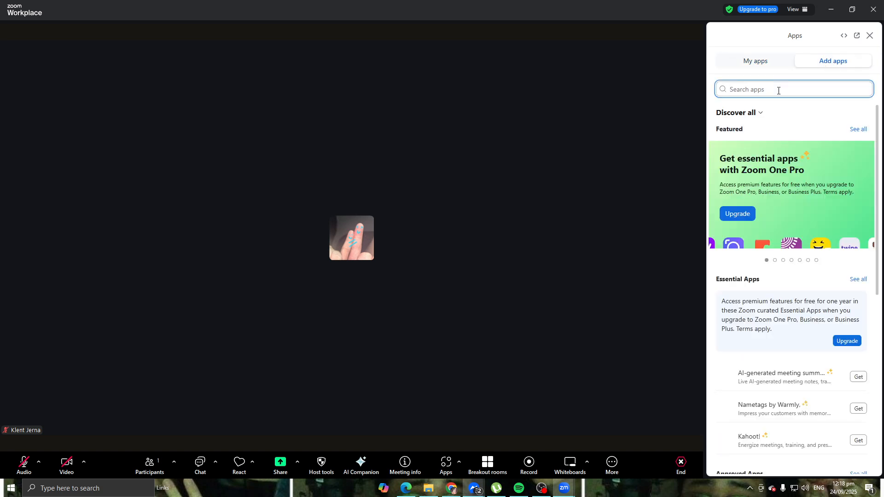
{"action": "type", "text": "white"}
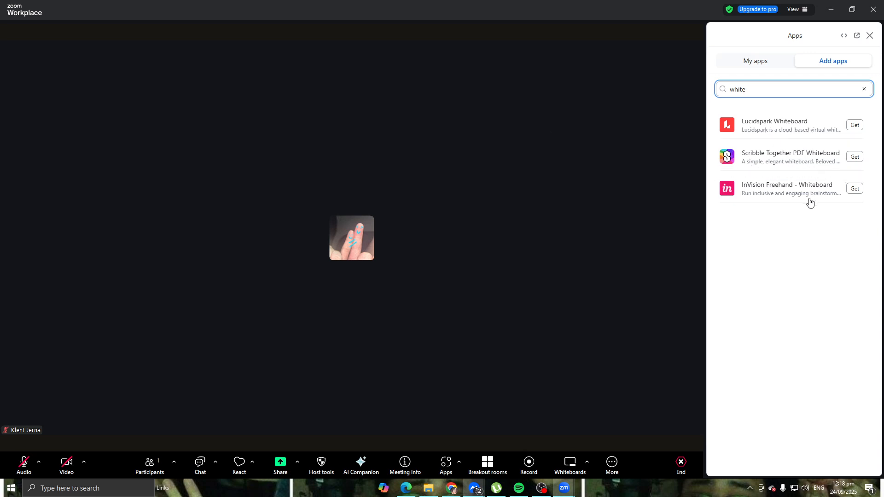
{"action": "left_click", "coordinate": [870, 36]}
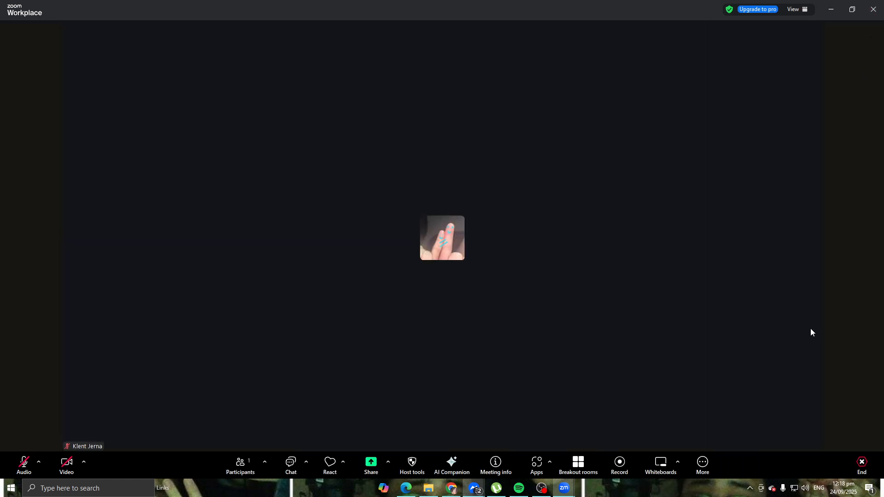
Start a new whiteboard in the meeting.
{"action": "left_click", "coordinate": [664, 471]}
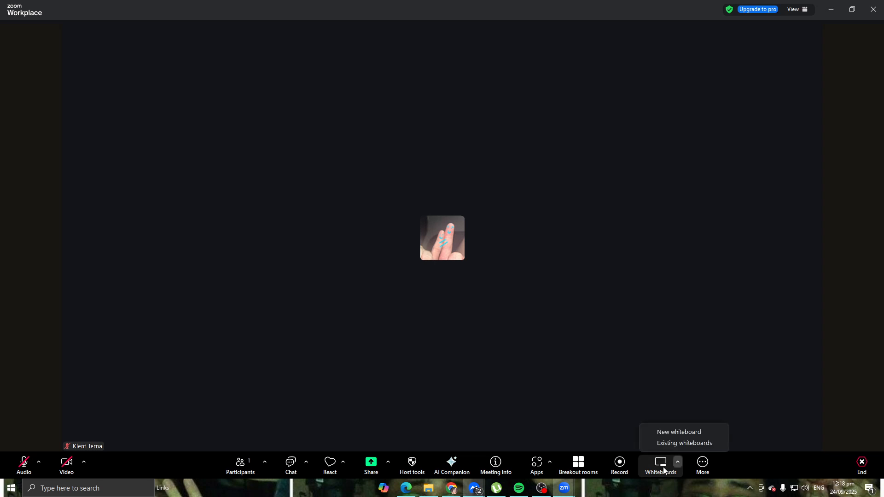
{"action": "left_click", "coordinate": [679, 433]}
{"action": "left_click", "coordinate": [871, 131]}
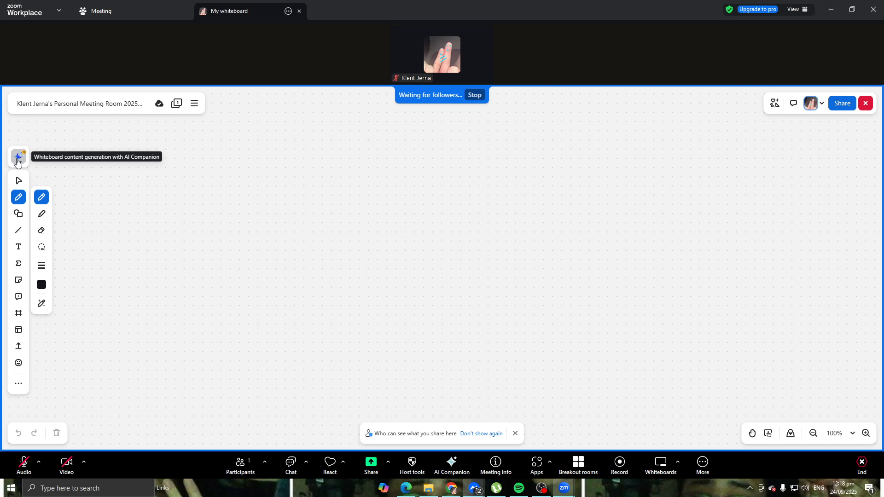
Check the AI Companion content generation option on the whiteboard and dismiss its panel.
{"action": "left_click", "coordinate": [17, 161]}
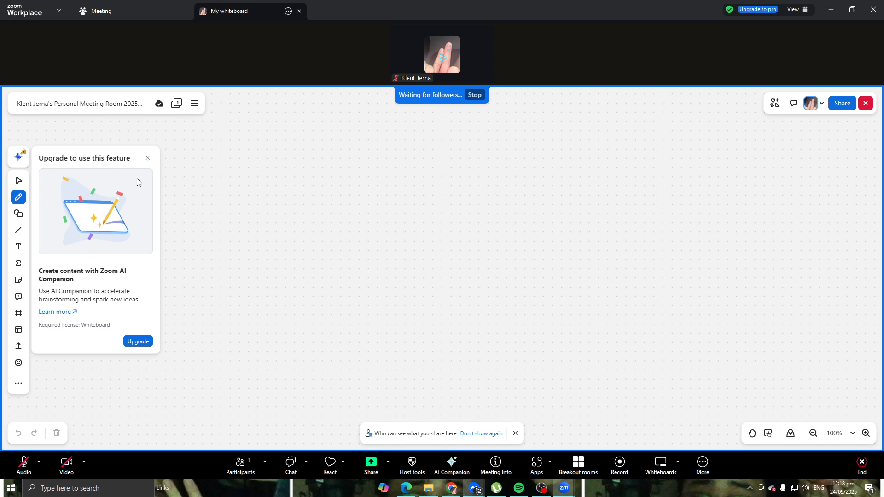
{"action": "left_click", "coordinate": [148, 160]}
{"action": "left_click", "coordinate": [18, 180]}
{"action": "left_click_drag", "start_coordinate": [229, 251], "coordinate": [212, 343]}
{"action": "left_click_drag", "start_coordinate": [159, 253], "coordinate": [116, 303]}
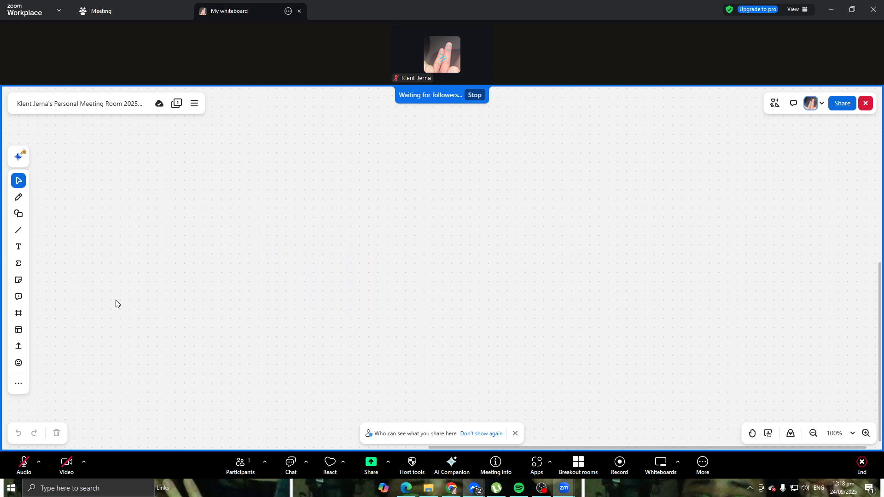
Draw overlapping freehand loops and zigzag lines in black with the Pen on the left half of the canvas.
{"action": "left_click", "coordinate": [19, 197]}
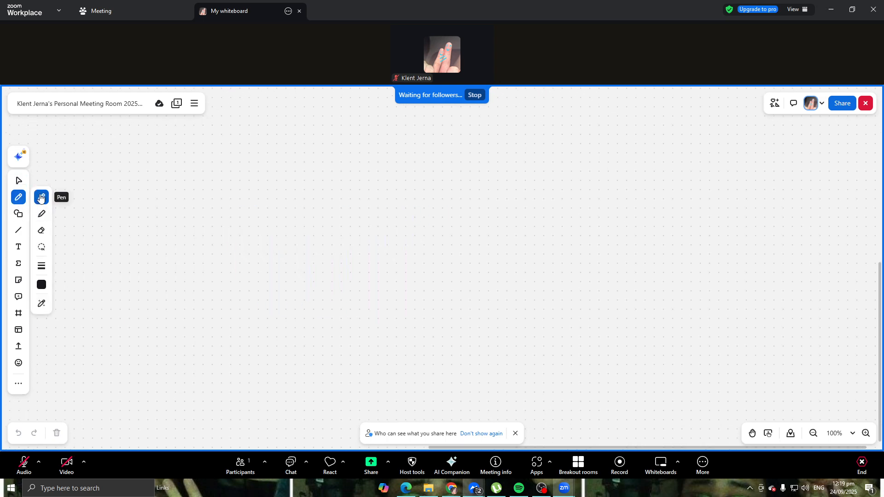
{"action": "mouse_move", "coordinate": [170, 194]}
{"action": "left_mouse_down"}
{"action": "mouse_move", "coordinate": [186, 247]}
{"action": "mouse_move", "coordinate": [290, 178]}
{"action": "mouse_move", "coordinate": [325, 286]}
{"action": "mouse_move", "coordinate": [268, 268]}
{"action": "mouse_move", "coordinate": [218, 281]}
{"action": "mouse_move", "coordinate": [216, 239]}
{"action": "mouse_move", "coordinate": [409, 153]}
{"action": "mouse_move", "coordinate": [242, 261]}
{"action": "mouse_move", "coordinate": [164, 325]}
{"action": "left_mouse_up"}
{"action": "left_click_drag", "start_coordinate": [316, 265], "coordinate": [284, 290]}
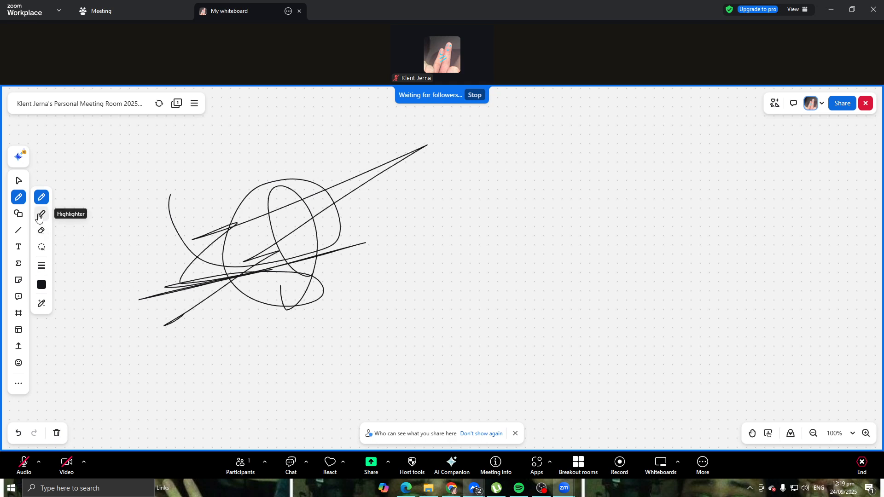
Mark across the loops with the Highlighter and draw a separate W-like pen scribble to their right.
{"action": "left_click", "coordinate": [41, 213]}
{"action": "mouse_move", "coordinate": [171, 229]}
{"action": "left_mouse_down"}
{"action": "mouse_move", "coordinate": [152, 226]}
{"action": "mouse_move", "coordinate": [226, 261]}
{"action": "mouse_move", "coordinate": [297, 245]}
{"action": "left_mouse_up"}
{"action": "left_click", "coordinate": [42, 197]}
{"action": "mouse_move", "coordinate": [430, 244]}
{"action": "left_mouse_down"}
{"action": "mouse_move", "coordinate": [426, 212]}
{"action": "mouse_move", "coordinate": [578, 209]}
{"action": "mouse_move", "coordinate": [551, 265]}
{"action": "mouse_move", "coordinate": [542, 257]}
{"action": "left_mouse_up"}
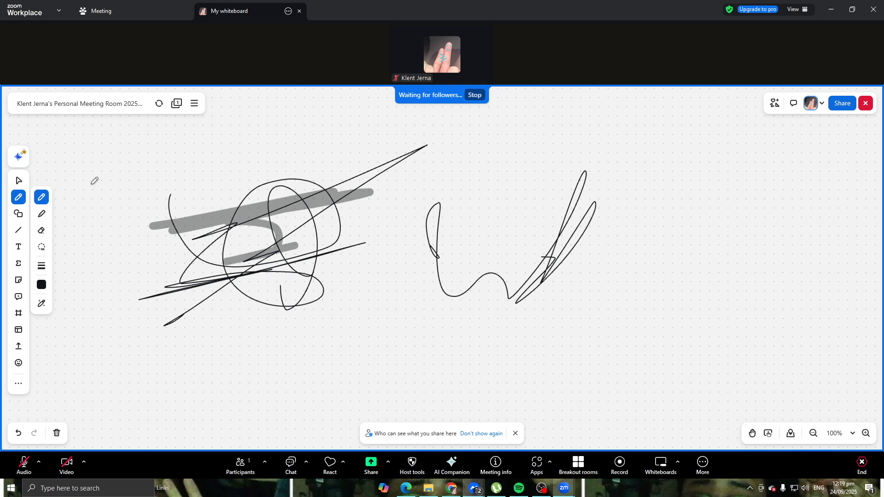
Select the left-hand pen and highlighter strokes and move them slightly to new positions on the canvas.
{"action": "left_click", "coordinate": [16, 183]}
{"action": "mouse_move", "coordinate": [272, 229]}
{"action": "left_mouse_down"}
{"action": "mouse_move", "coordinate": [245, 233]}
{"action": "mouse_move", "coordinate": [273, 234]}
{"action": "mouse_move", "coordinate": [287, 261]}
{"action": "left_mouse_up"}
{"action": "mouse_move", "coordinate": [226, 268]}
{"action": "left_mouse_down"}
{"action": "mouse_move", "coordinate": [218, 222]}
{"action": "mouse_move", "coordinate": [198, 281]}
{"action": "left_mouse_up"}
{"action": "mouse_move", "coordinate": [55, 404]}
{"action": "left_mouse_down"}
{"action": "mouse_move", "coordinate": [200, 257]}
{"action": "mouse_move", "coordinate": [458, 186]}
{"action": "mouse_move", "coordinate": [347, 167]}
{"action": "left_mouse_up"}
{"action": "mouse_move", "coordinate": [329, 214]}
{"action": "left_mouse_down"}
{"action": "mouse_move", "coordinate": [337, 203]}
{"action": "mouse_move", "coordinate": [340, 228]}
{"action": "left_mouse_up"}
{"action": "left_click", "coordinate": [527, 147]}
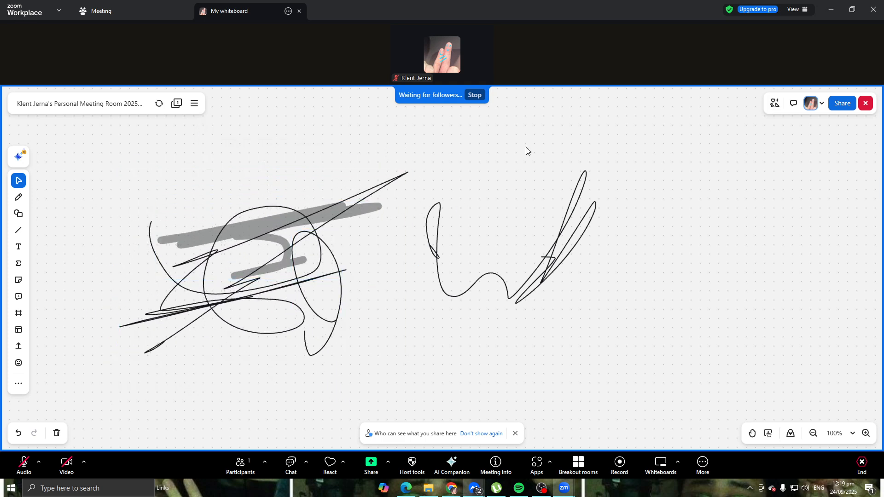
Erase the highlighter marks and all pen strokes of the left-hand drawing, keeping the W-like scribble.
{"action": "left_click", "coordinate": [19, 214]}
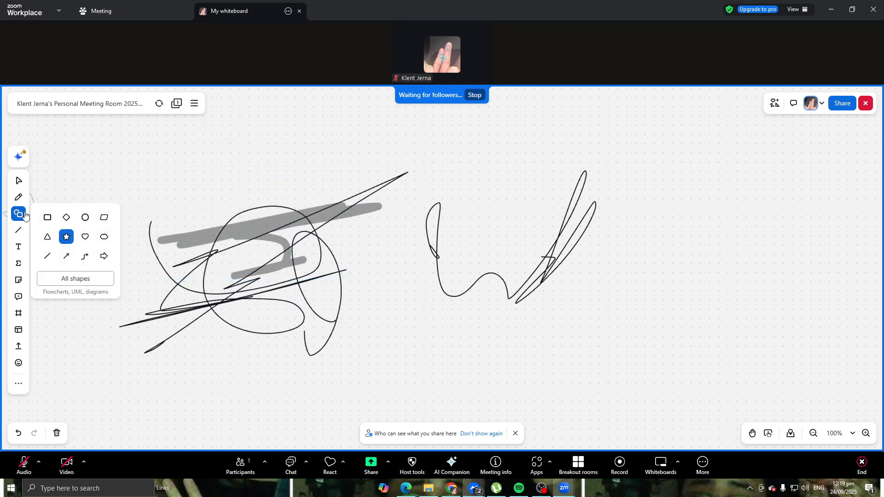
{"action": "left_click", "coordinate": [20, 201]}
{"action": "left_click", "coordinate": [41, 230]}
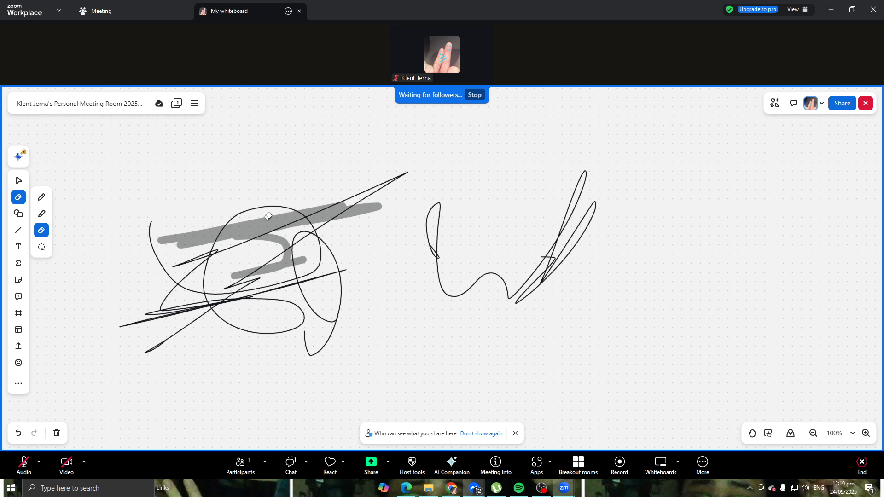
{"action": "left_click_drag", "start_coordinate": [269, 217], "coordinate": [271, 224]}
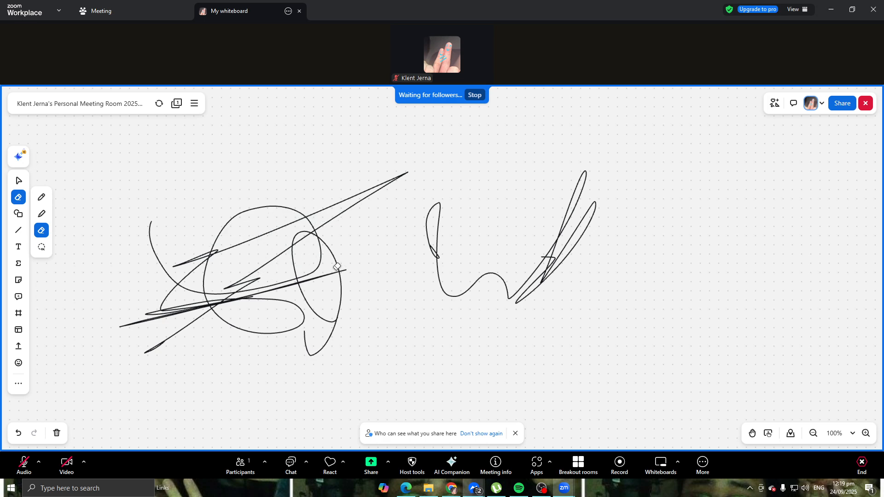
{"action": "left_click_drag", "start_coordinate": [337, 267], "coordinate": [338, 273]}
Draw a new pen scribble in the cleared left area and move it up closer to the W-like scribble.
{"action": "left_click", "coordinate": [42, 198]}
{"action": "mouse_move", "coordinate": [261, 212]}
{"action": "left_mouse_down"}
{"action": "mouse_move", "coordinate": [148, 339]}
{"action": "mouse_move", "coordinate": [97, 355]}
{"action": "mouse_move", "coordinate": [206, 311]}
{"action": "mouse_move", "coordinate": [246, 278]}
{"action": "left_mouse_up"}
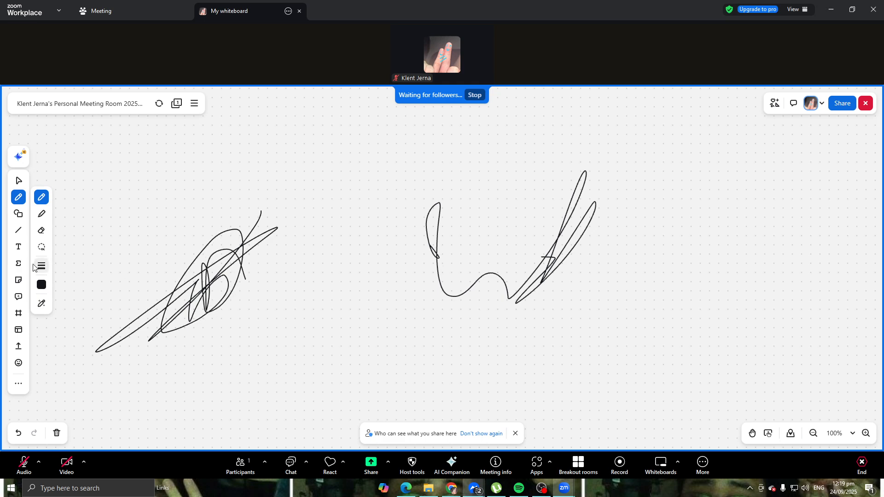
{"action": "left_click", "coordinate": [45, 253]}
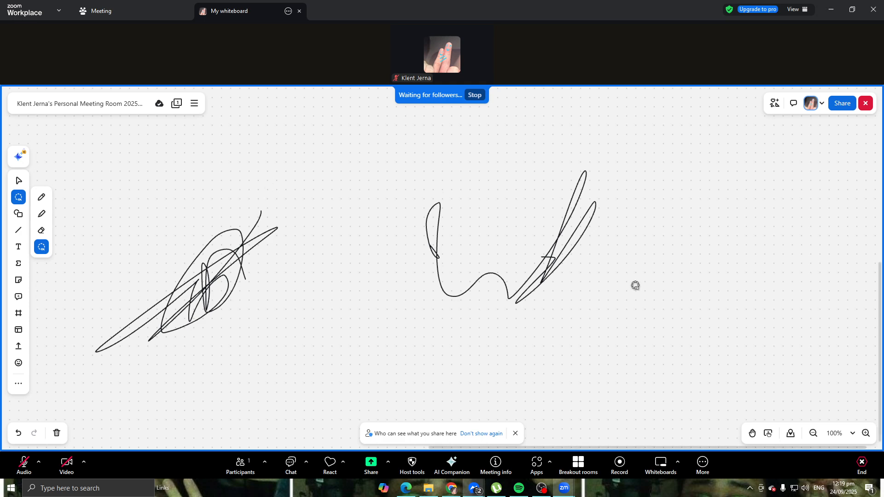
{"action": "left_click", "coordinate": [19, 181]}
{"action": "mouse_move", "coordinate": [204, 290]}
{"action": "left_mouse_down"}
{"action": "mouse_move", "coordinate": [186, 274]}
{"action": "mouse_move", "coordinate": [268, 240]}
{"action": "left_mouse_up"}
{"action": "mouse_move", "coordinate": [101, 198]}
{"action": "left_mouse_down"}
{"action": "mouse_move", "coordinate": [557, 375]}
{"action": "mouse_move", "coordinate": [150, 227]}
{"action": "mouse_move", "coordinate": [141, 233]}
{"action": "left_mouse_up"}
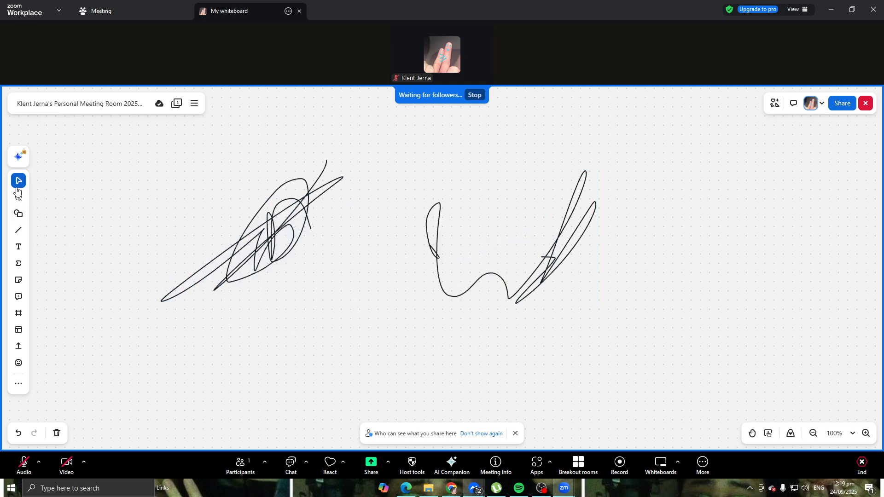
Lasso-select both scribbles and move them together to a new position on the canvas.
{"action": "left_click", "coordinate": [18, 197]}
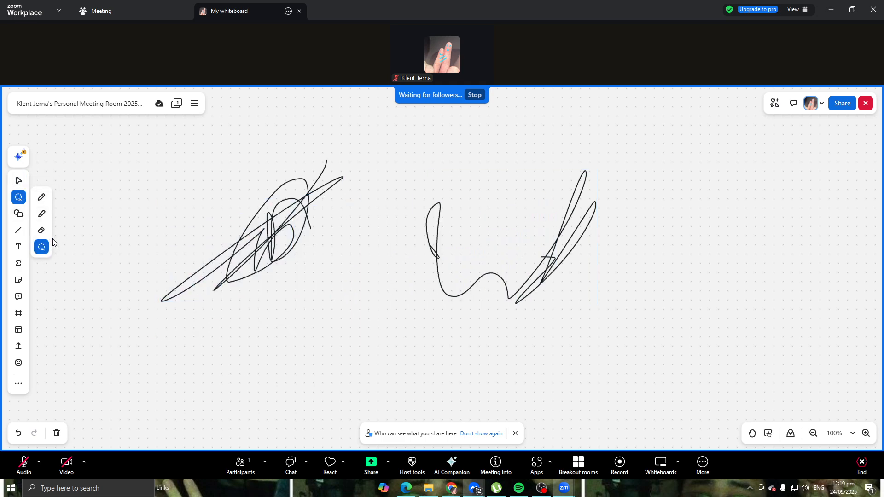
{"action": "mouse_move", "coordinate": [225, 140]}
{"action": "left_mouse_down"}
{"action": "mouse_move", "coordinate": [168, 155]}
{"action": "mouse_move", "coordinate": [119, 186]}
{"action": "mouse_move", "coordinate": [106, 232]}
{"action": "mouse_move", "coordinate": [106, 308]}
{"action": "mouse_move", "coordinate": [309, 356]}
{"action": "mouse_move", "coordinate": [822, 261]}
{"action": "mouse_move", "coordinate": [637, 157]}
{"action": "mouse_move", "coordinate": [418, 163]}
{"action": "mouse_move", "coordinate": [270, 157]}
{"action": "mouse_move", "coordinate": [205, 140]}
{"action": "left_mouse_up"}
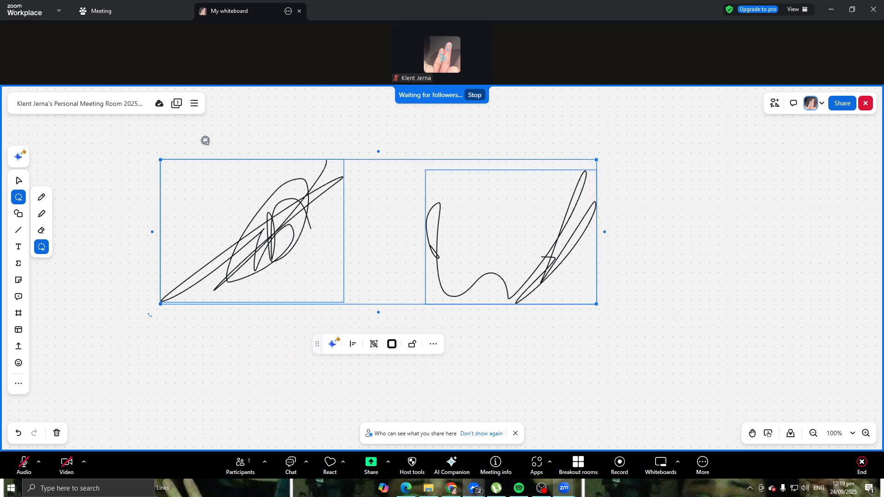
{"action": "left_click_drag", "start_coordinate": [489, 278], "coordinate": [334, 237]}
{"action": "left_click", "coordinate": [183, 374]}
{"action": "left_click_drag", "start_coordinate": [179, 245], "coordinate": [746, 235]}
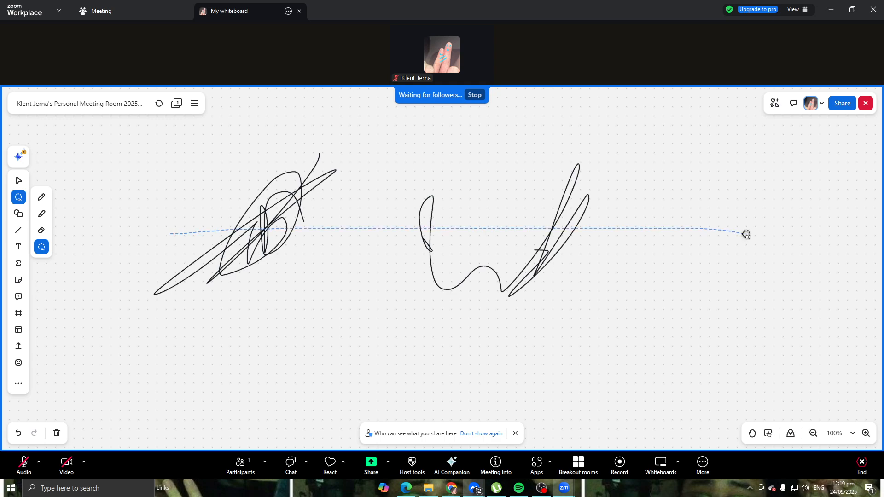
{"action": "mouse_move", "coordinate": [639, 249]}
{"action": "left_mouse_down"}
{"action": "mouse_move", "coordinate": [349, 331]}
{"action": "mouse_move", "coordinate": [173, 180]}
{"action": "mouse_move", "coordinate": [439, 291]}
{"action": "mouse_move", "coordinate": [463, 238]}
{"action": "mouse_move", "coordinate": [373, 307]}
{"action": "mouse_move", "coordinate": [461, 325]}
{"action": "mouse_move", "coordinate": [468, 288]}
{"action": "mouse_move", "coordinate": [415, 282]}
{"action": "mouse_move", "coordinate": [475, 278]}
{"action": "mouse_move", "coordinate": [508, 250]}
{"action": "mouse_move", "coordinate": [564, 248]}
{"action": "mouse_move", "coordinate": [482, 202]}
{"action": "mouse_move", "coordinate": [465, 207]}
{"action": "mouse_move", "coordinate": [468, 244]}
{"action": "left_mouse_up"}
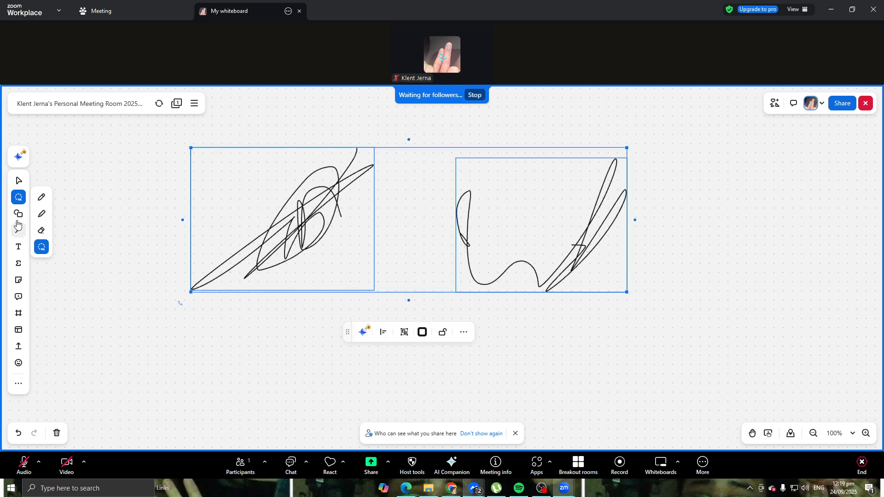
Try a rectangle shape over the lower part of the scribbles with the text "hwdawdawhdwu", and delete it.
{"action": "left_click", "coordinate": [21, 218]}
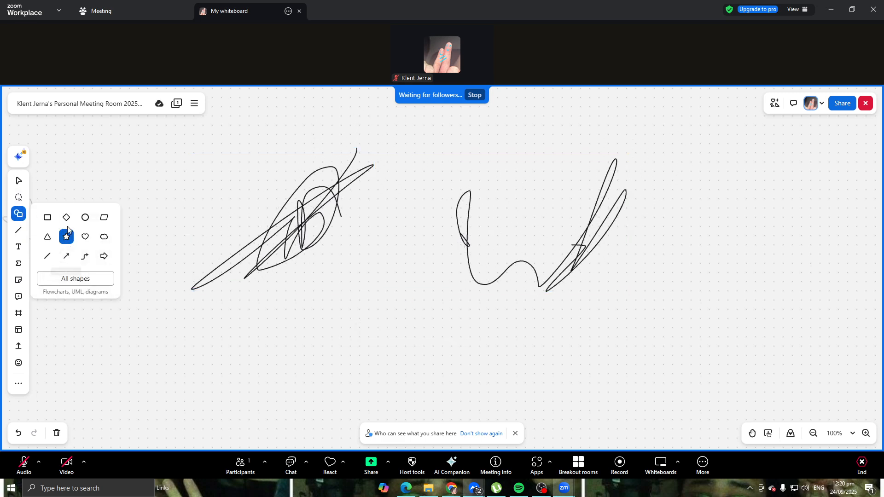
{"action": "left_click", "coordinate": [48, 217]}
{"action": "left_click_drag", "start_coordinate": [265, 260], "coordinate": [510, 382]}
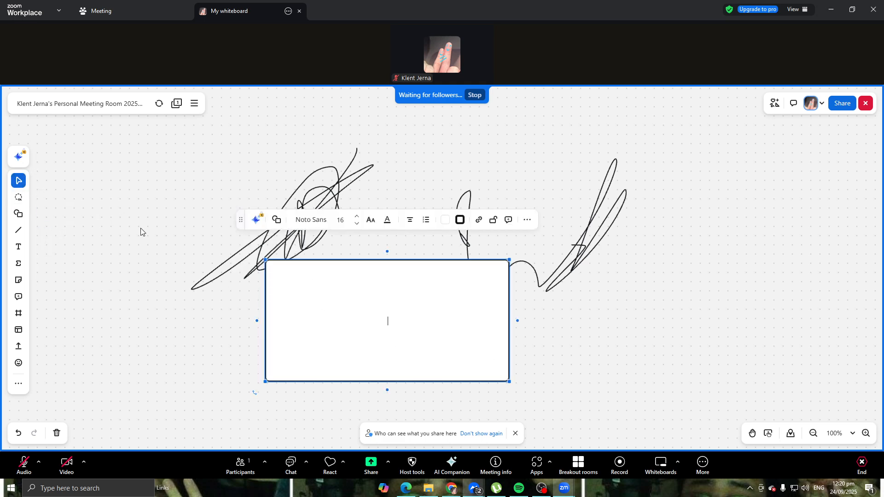
{"action": "type", "text": "hwdawdawhdwu"}
{"action": "left_click", "coordinate": [548, 352]}
{"action": "left_click", "coordinate": [462, 332]}
{"action": "key", "text": "Delete"}
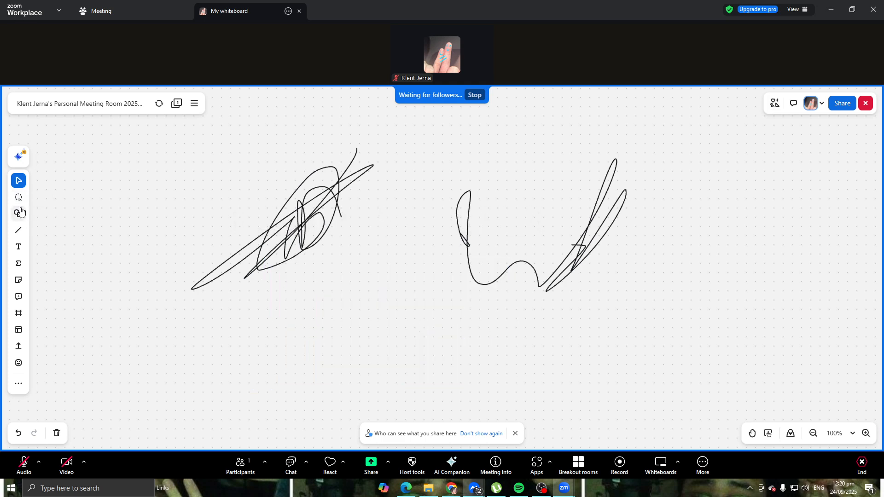
Draw a large rounded freehand loop with the Pen above the existing scribbles.
{"action": "left_click", "coordinate": [17, 197]}
{"action": "left_click", "coordinate": [41, 197]}
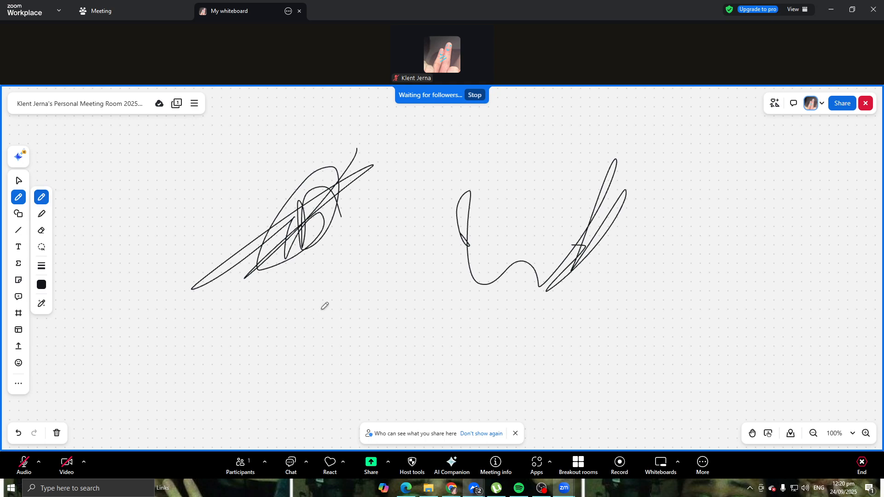
{"action": "scroll", "coordinate": [324, 307], "scroll_direction": "down", "scroll_amount": 5}
{"action": "scroll", "coordinate": [372, 191], "scroll_direction": "up", "scroll_amount": 3}
{"action": "mouse_move", "coordinate": [390, 182]}
{"action": "left_mouse_down"}
{"action": "mouse_move", "coordinate": [411, 298]}
{"action": "mouse_move", "coordinate": [393, 158]}
{"action": "mouse_move", "coordinate": [373, 188]}
{"action": "left_mouse_up"}
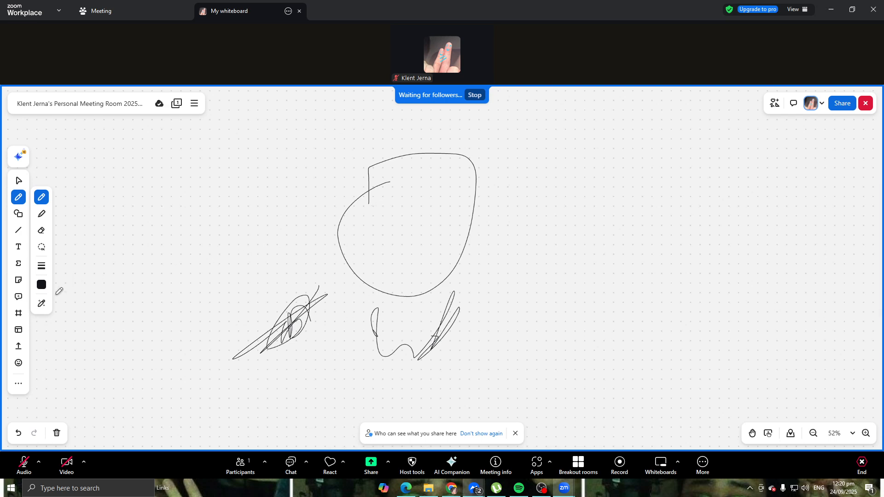
Turn on smart drawing for basic shapes and sketch a circle, a five-pointed star and a very large rectangle around all drawings.
{"action": "left_click", "coordinate": [42, 304]}
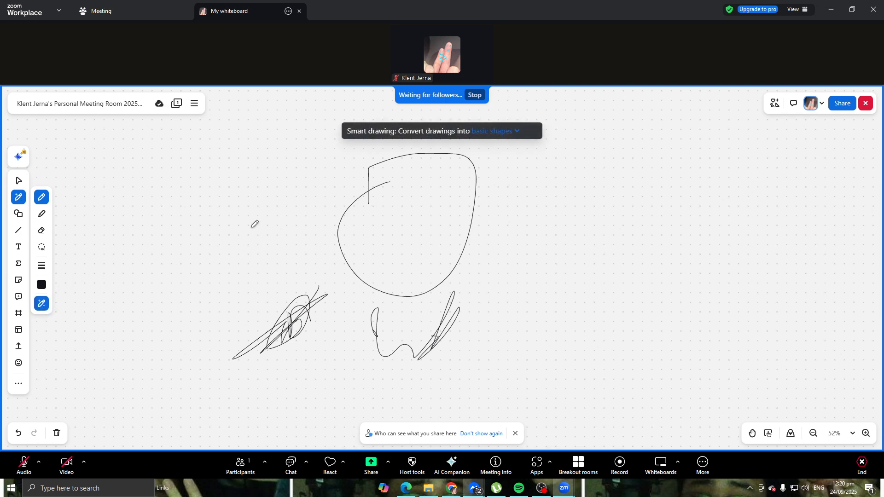
{"action": "mouse_move", "coordinate": [245, 174]}
{"action": "left_mouse_down"}
{"action": "mouse_move", "coordinate": [207, 218]}
{"action": "mouse_move", "coordinate": [293, 241]}
{"action": "mouse_move", "coordinate": [285, 151]}
{"action": "mouse_move", "coordinate": [220, 161]}
{"action": "mouse_move", "coordinate": [228, 198]}
{"action": "left_mouse_up"}
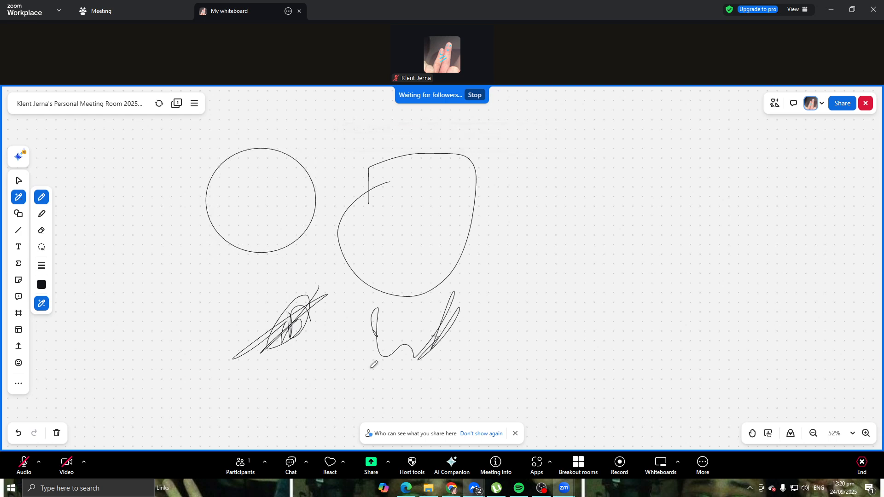
{"action": "mouse_move", "coordinate": [579, 279]}
{"action": "left_mouse_down"}
{"action": "mouse_move", "coordinate": [639, 148]}
{"action": "mouse_move", "coordinate": [507, 223]}
{"action": "mouse_move", "coordinate": [712, 248]}
{"action": "mouse_move", "coordinate": [559, 332]}
{"action": "mouse_move", "coordinate": [594, 274]}
{"action": "left_mouse_up"}
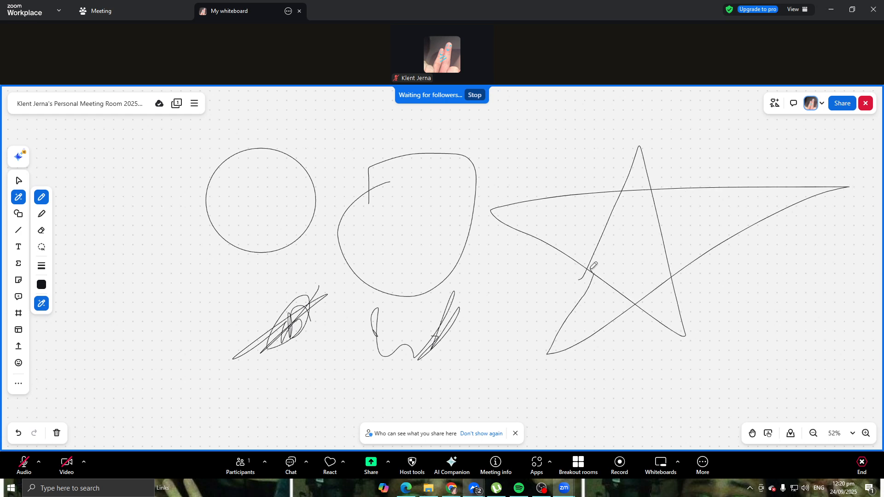
{"action": "scroll", "coordinate": [461, 285], "scroll_direction": "down", "scroll_amount": 10}
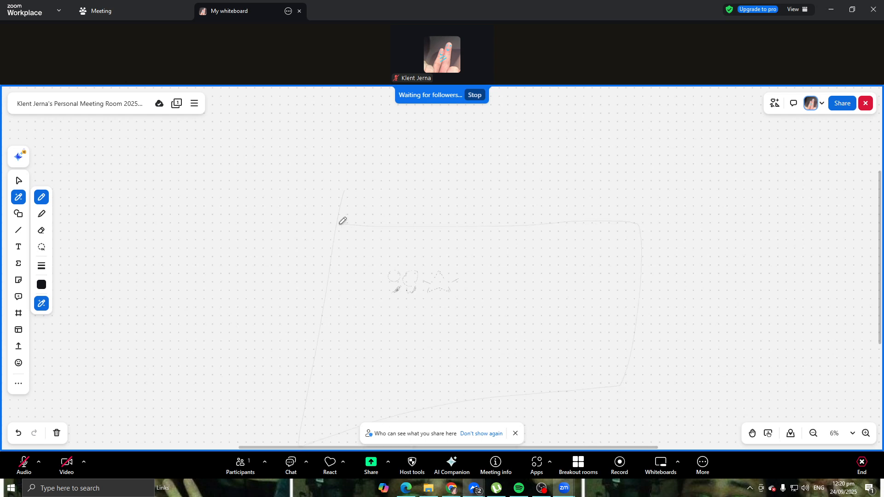
{"action": "left_click_drag", "start_coordinate": [343, 220], "coordinate": [337, 221]}
Set the Pen colour to light blue and greatly increase its line thickness.
{"action": "scroll", "coordinate": [580, 239], "scroll_direction": "up", "scroll_amount": 10}
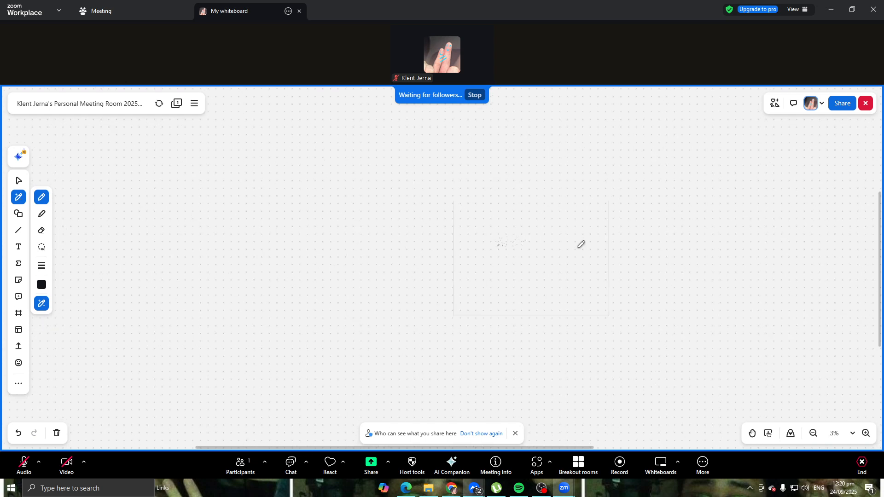
{"action": "scroll", "coordinate": [398, 230], "scroll_direction": "up", "scroll_amount": 5}
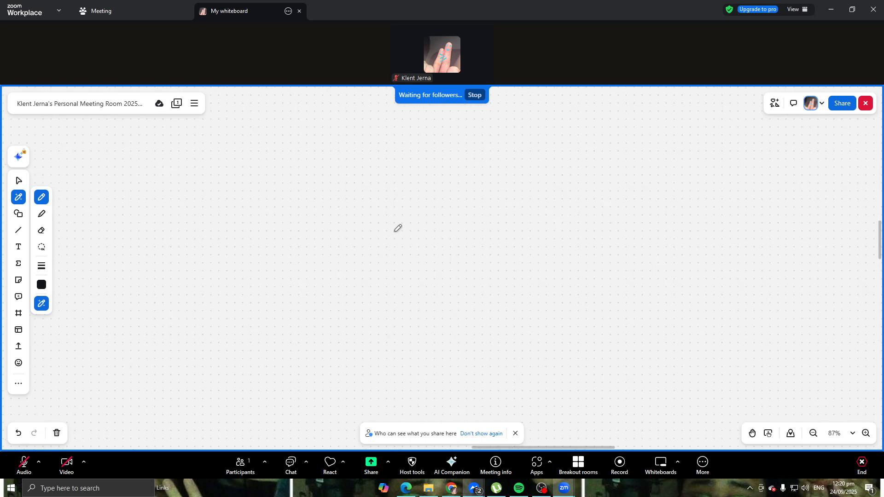
{"action": "scroll", "coordinate": [175, 197], "scroll_direction": "up", "scroll_amount": 2}
{"action": "left_click", "coordinate": [42, 285]}
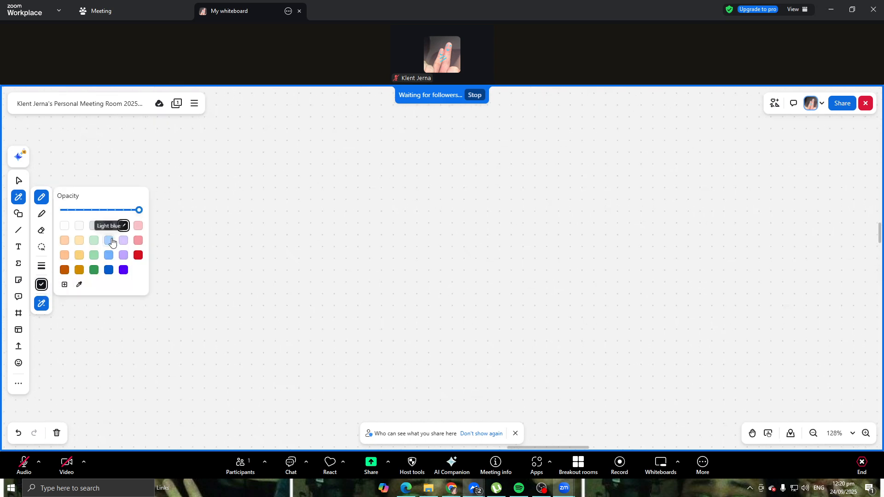
{"action": "left_click", "coordinate": [109, 238]}
{"action": "left_click", "coordinate": [41, 285]}
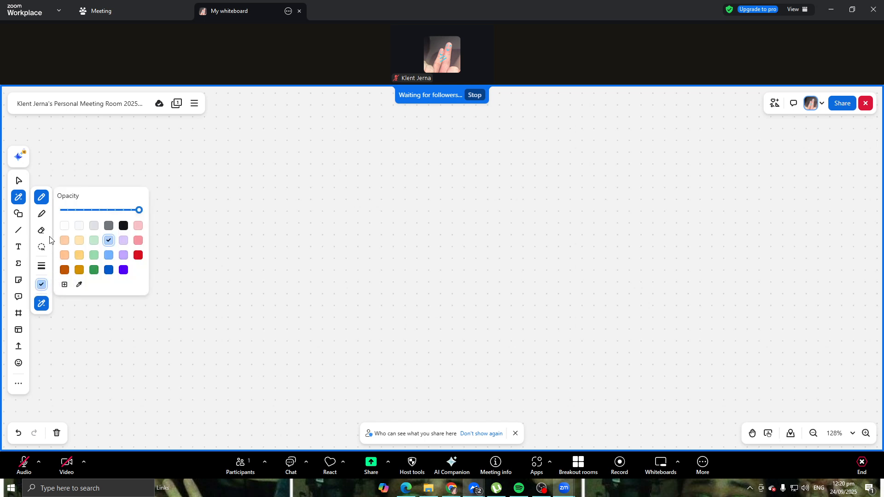
{"action": "left_click", "coordinate": [42, 267]}
{"action": "left_click_drag", "start_coordinate": [62, 281], "coordinate": [133, 281]}
Sketch a triangle and a large five-pointed star in thick light blue with smart drawing, and turn smart drawing off.
{"action": "left_click", "coordinate": [284, 240]}
{"action": "left_click", "coordinate": [295, 185]}
{"action": "mouse_move", "coordinate": [295, 185]}
{"action": "left_mouse_down"}
{"action": "mouse_move", "coordinate": [326, 191]}
{"action": "mouse_move", "coordinate": [361, 258]}
{"action": "mouse_move", "coordinate": [227, 309]}
{"action": "left_mouse_up"}
{"action": "left_click", "coordinate": [42, 303]}
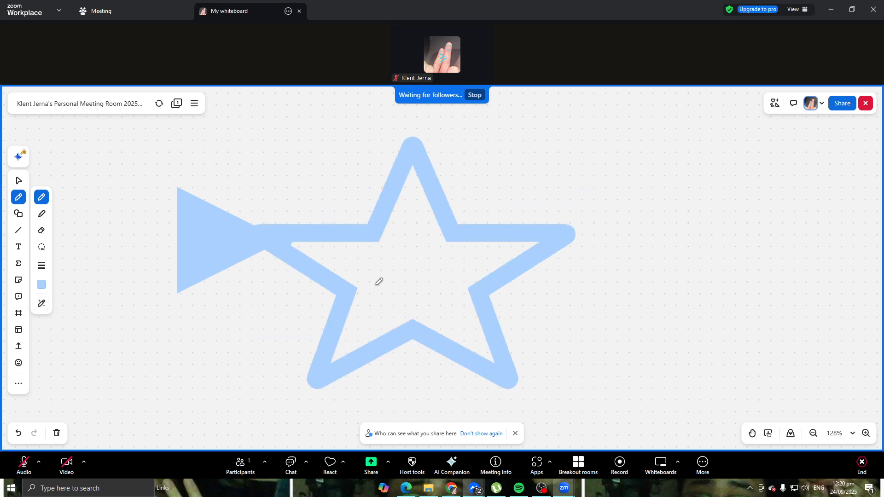
Draw a huge freehand light-blue curve around the existing drawings with the Pen.
{"action": "scroll", "coordinate": [335, 286], "scroll_direction": "down", "scroll_amount": 10}
{"action": "mouse_move", "coordinate": [160, 189]}
{"action": "left_mouse_down"}
{"action": "mouse_move", "coordinate": [788, 294]}
{"action": "mouse_move", "coordinate": [43, 306]}
{"action": "mouse_move", "coordinate": [135, 299]}
{"action": "left_mouse_up"}
{"action": "scroll", "coordinate": [296, 263], "scroll_direction": "up", "scroll_amount": 5}
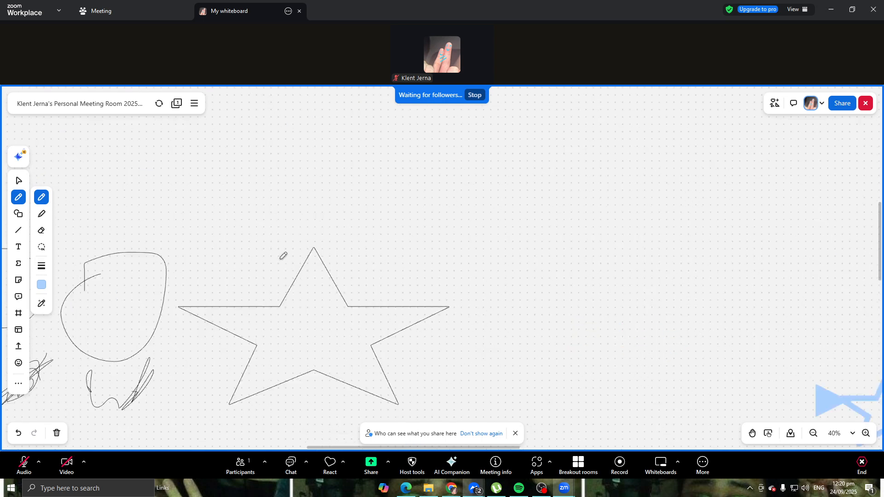
{"action": "scroll", "coordinate": [109, 229], "scroll_direction": "up", "scroll_amount": 2}
Draw a large heart shape over the upper part of the black star and start an empty text box left of it.
{"action": "left_click", "coordinate": [19, 214]}
{"action": "left_click", "coordinate": [85, 237]}
{"action": "left_click_drag", "start_coordinate": [286, 176], "coordinate": [590, 379]}
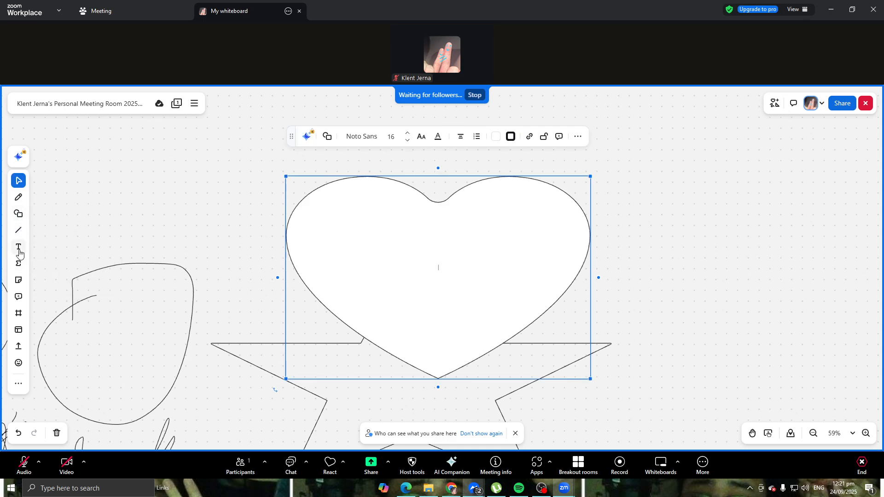
{"action": "left_click", "coordinate": [19, 247]}
{"action": "left_click", "coordinate": [146, 197]}
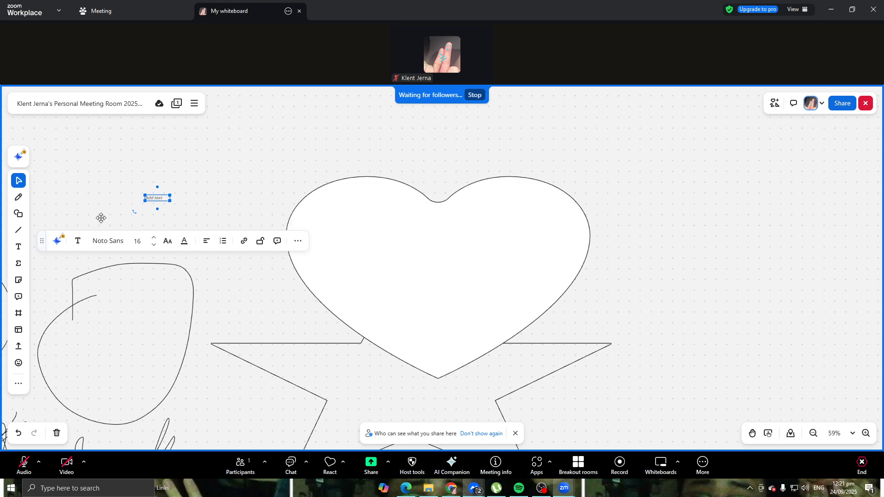
Insert a TeX equation reading 12323 on the empty canvas left of the heart.
{"action": "left_click", "coordinate": [19, 265]}
{"action": "scroll", "coordinate": [186, 196], "scroll_direction": "down", "scroll_amount": 3}
{"action": "scroll", "coordinate": [186, 195], "scroll_direction": "up", "scroll_amount": 5}
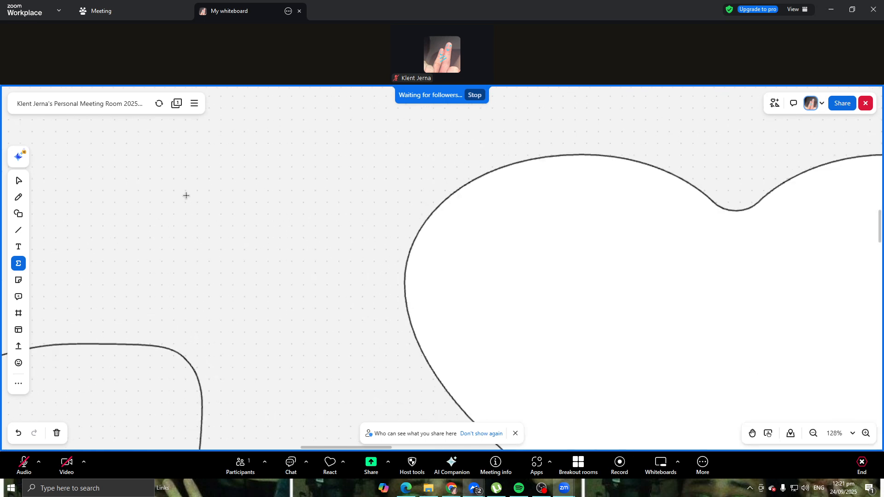
{"action": "left_click", "coordinate": [186, 196]}
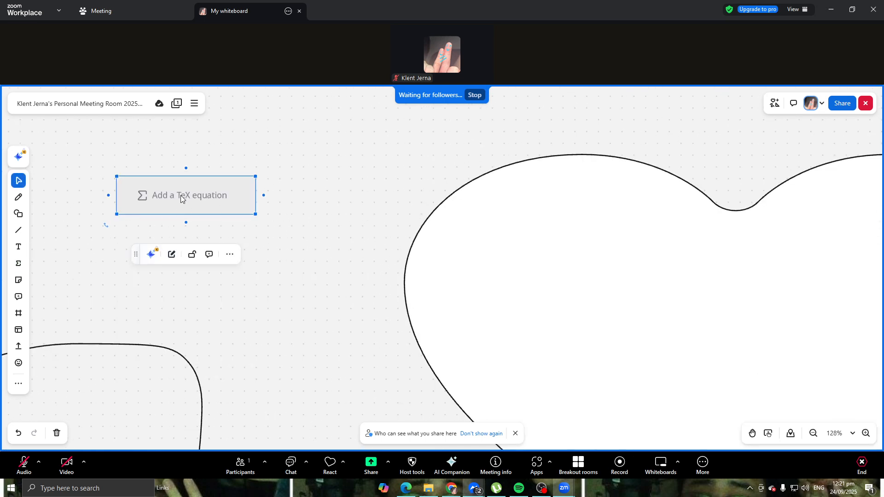
{"action": "double_click", "coordinate": [181, 197]}
{"action": "type", "text": "12323"}
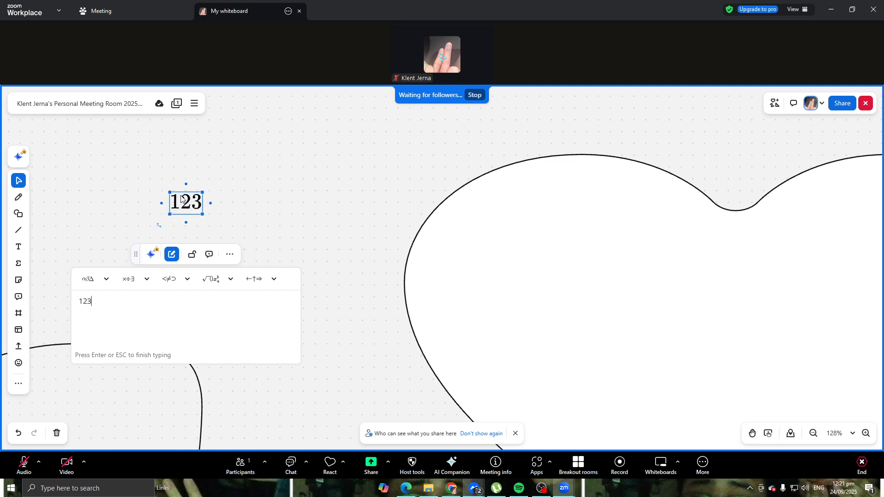
Append the circled plus (\oplus) and pi (\pi) symbols to the equation and finish editing it.
{"action": "left_click", "coordinate": [131, 280]}
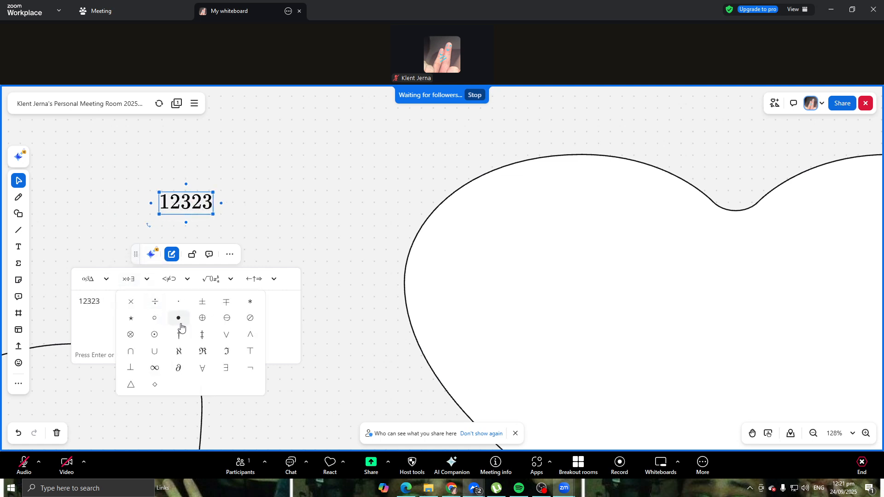
{"action": "left_click", "coordinate": [201, 322]}
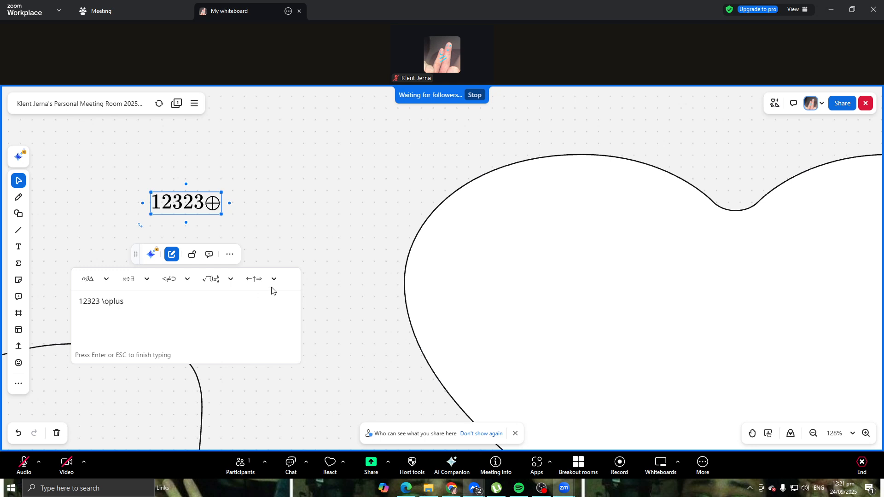
{"action": "left_click", "coordinate": [108, 280]}
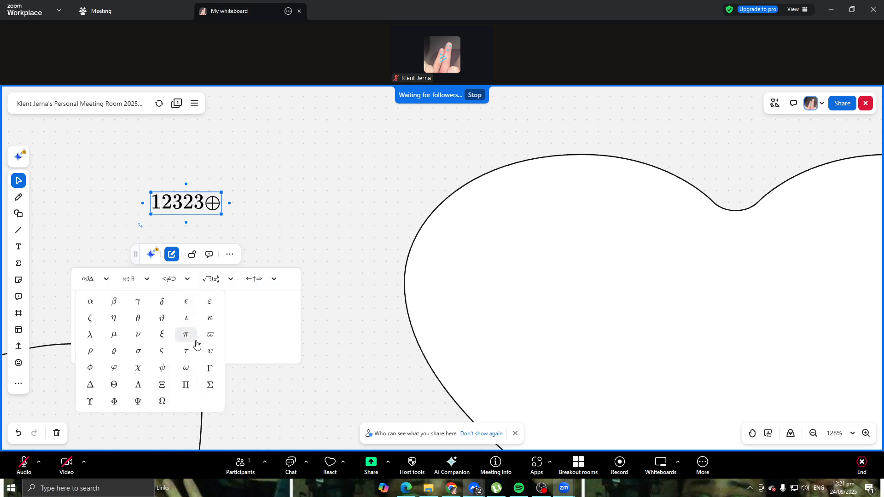
{"action": "left_click", "coordinate": [187, 335]}
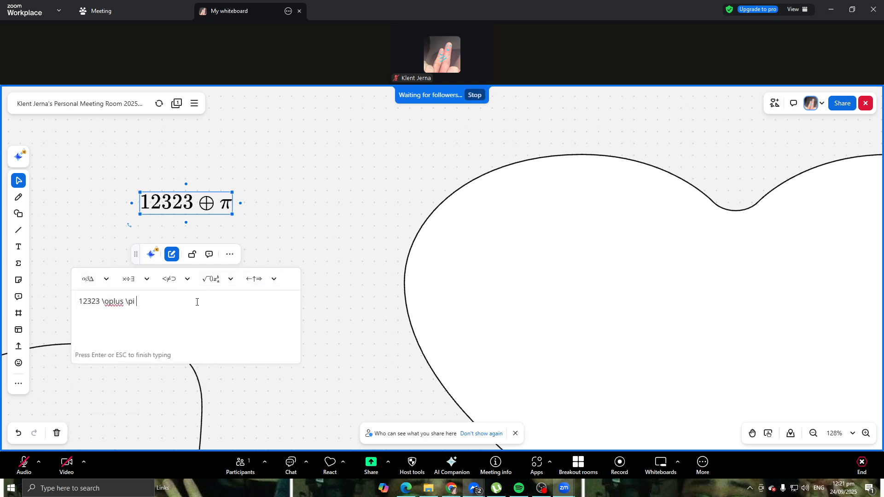
{"action": "left_click", "coordinate": [292, 223]}
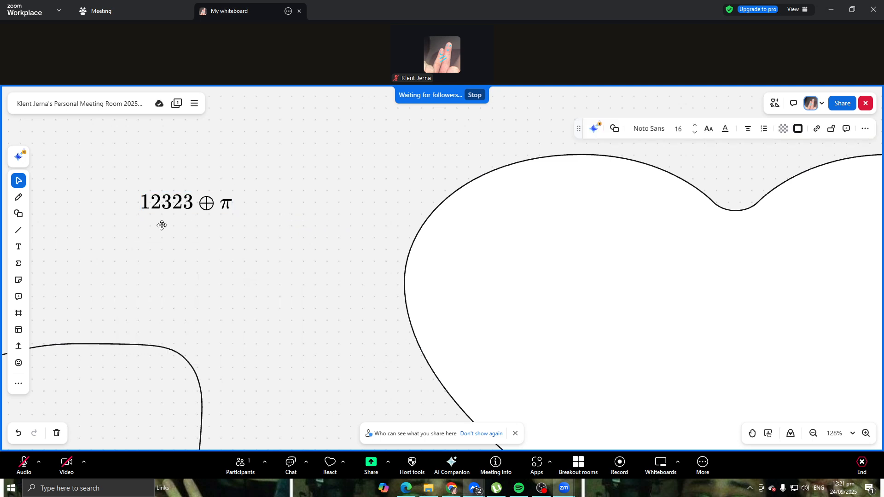
Place a yellow sticky note beside the heart's left edge and a blue one overlapping it.
{"action": "left_click", "coordinate": [19, 286]}
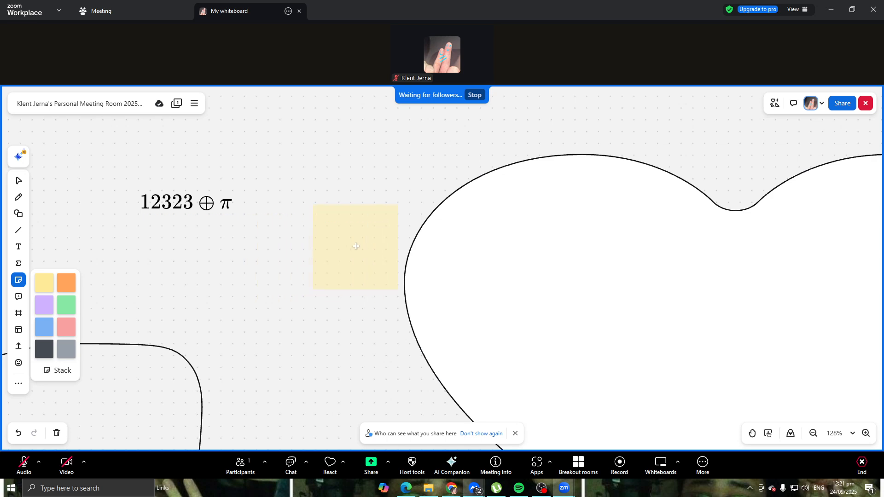
{"action": "left_click", "coordinate": [364, 240]}
{"action": "left_click", "coordinate": [19, 286]}
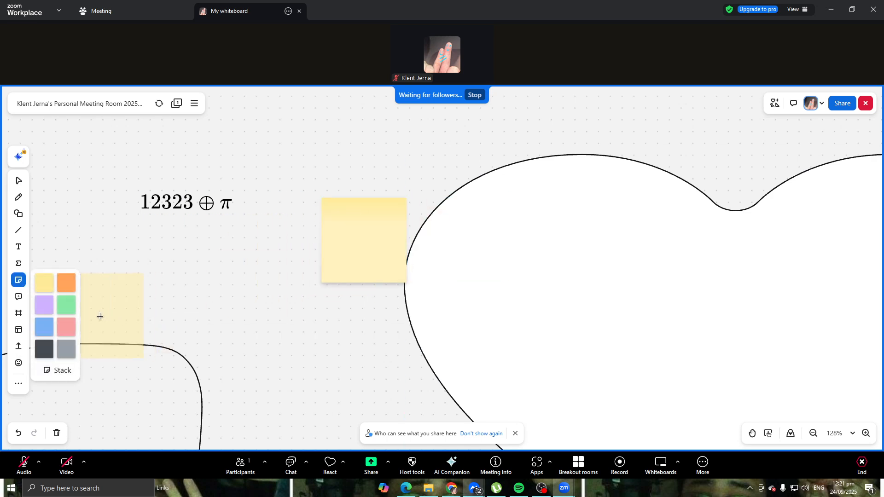
{"action": "left_click", "coordinate": [44, 328]}
{"action": "left_click", "coordinate": [304, 268]}
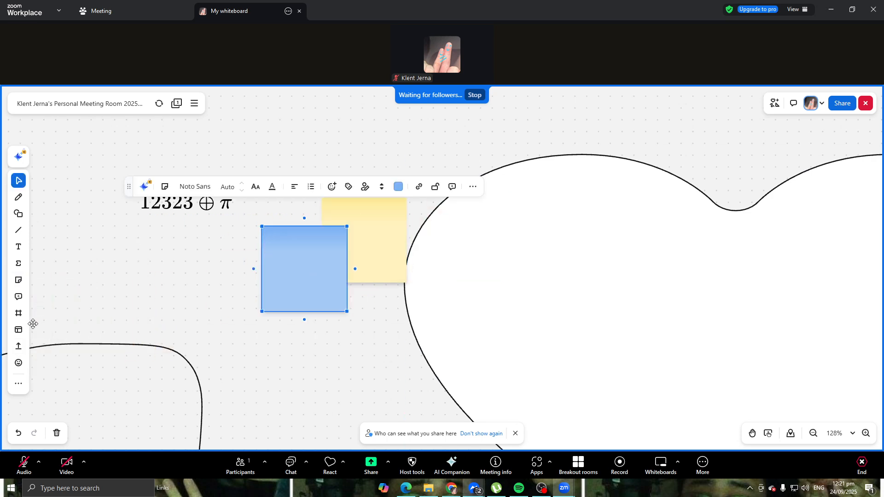
Post the comment "hi" on the empty canvas left of the circle and close its thread.
{"action": "scroll", "coordinate": [38, 323], "scroll_direction": "down", "scroll_amount": 10}
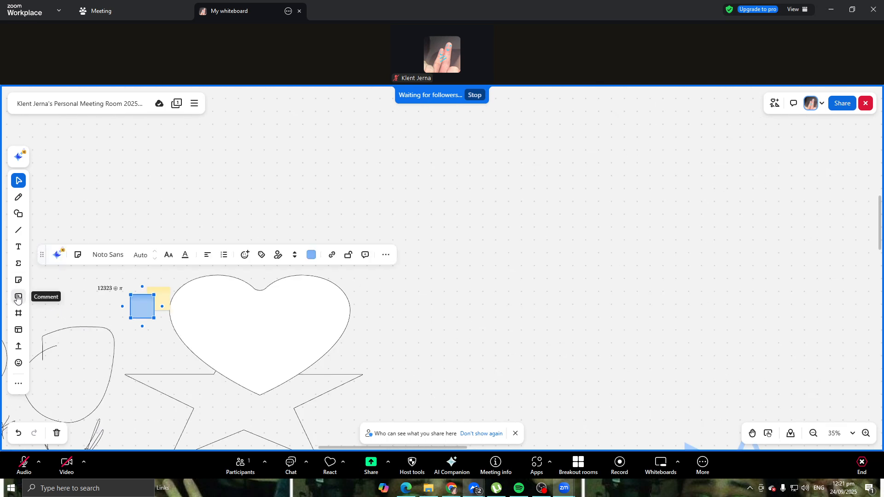
{"action": "left_click", "coordinate": [18, 297]}
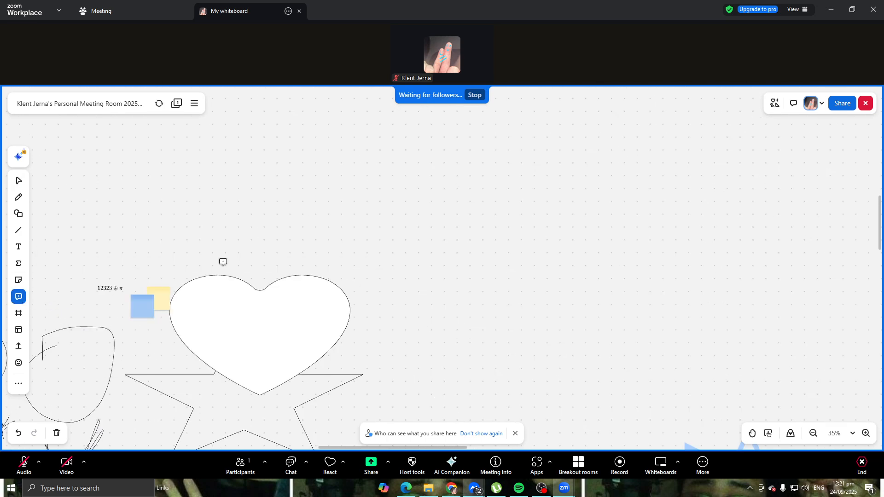
{"action": "left_click", "coordinate": [436, 188]}
{"action": "scroll", "coordinate": [416, 231], "scroll_direction": "down", "scroll_amount": 10}
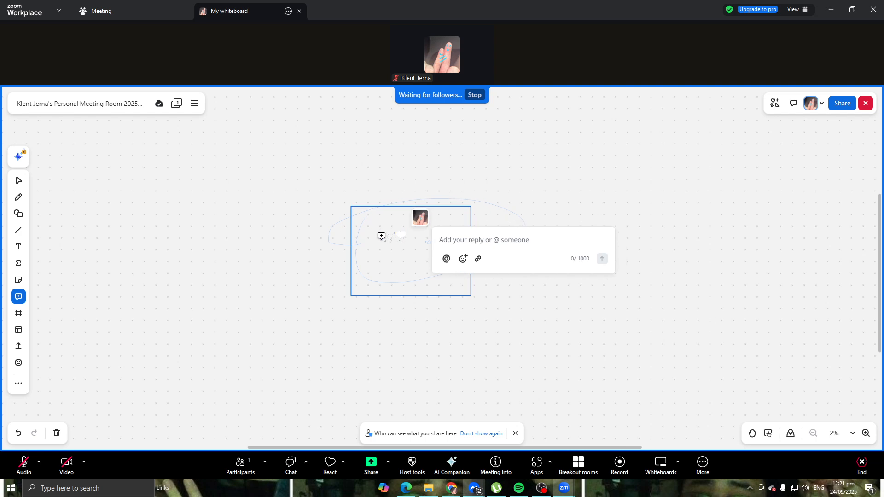
{"action": "scroll", "coordinate": [382, 235], "scroll_direction": "up", "scroll_amount": 5}
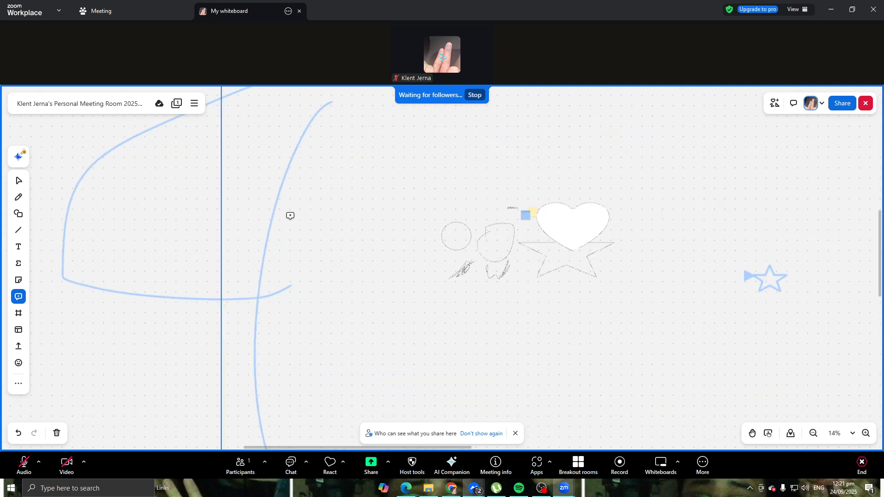
{"action": "scroll", "coordinate": [322, 216], "scroll_direction": "up", "scroll_amount": 5}
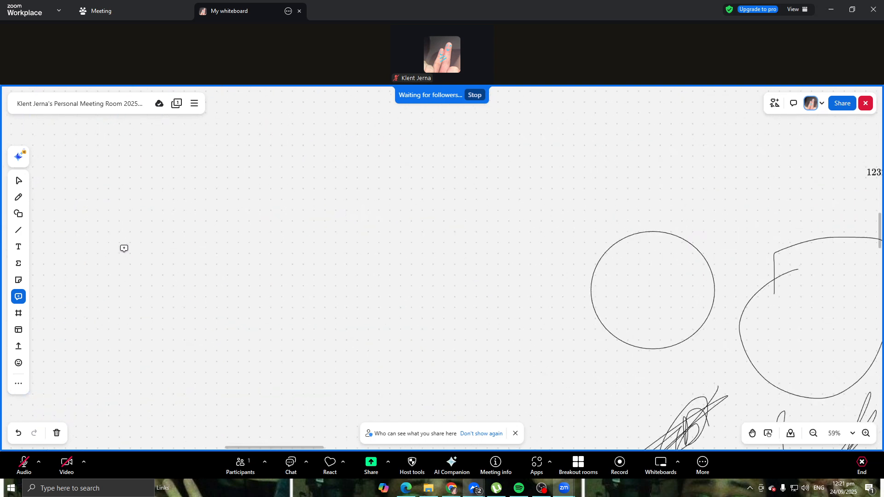
{"action": "left_click", "coordinate": [124, 249]}
{"action": "scroll", "coordinate": [373, 253], "scroll_direction": "down", "scroll_amount": 2}
{"action": "scroll", "coordinate": [553, 288], "scroll_direction": "up", "scroll_amount": 1}
{"action": "left_click_drag", "start_coordinate": [536, 251], "coordinate": [420, 248]}
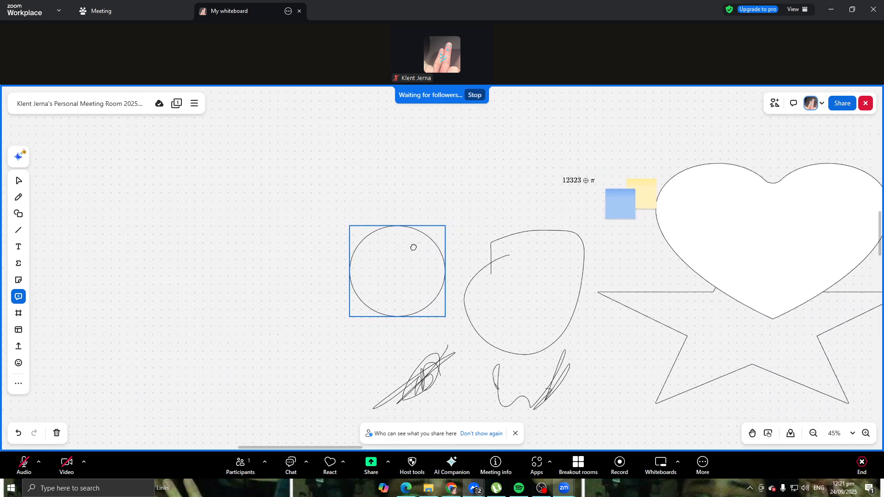
{"action": "left_click_drag", "start_coordinate": [144, 216], "coordinate": [330, 194]}
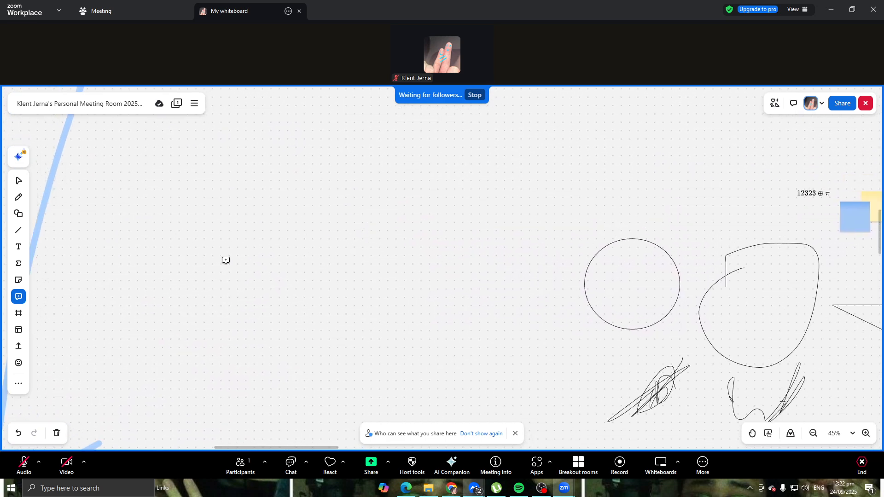
{"action": "left_click", "coordinate": [164, 246]}
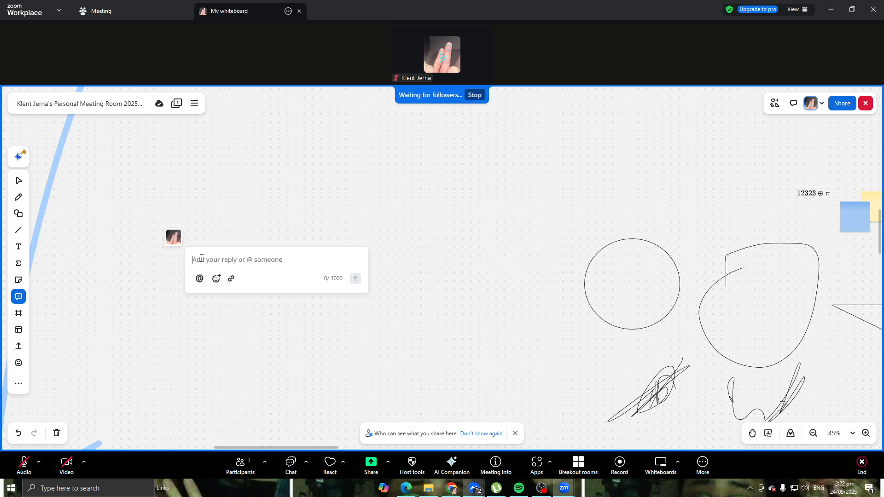
{"action": "type", "text": "hi"}
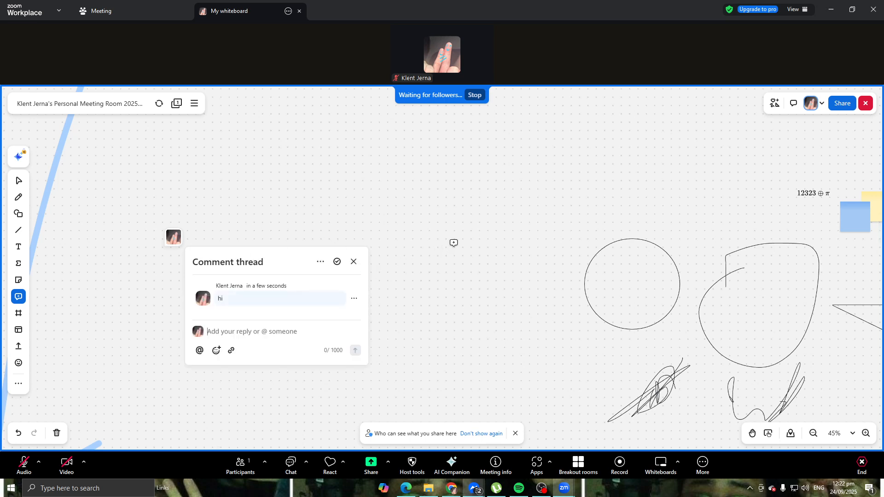
{"action": "scroll", "coordinate": [454, 243], "scroll_direction": "right", "scroll_amount": 10}
{"action": "left_click_drag", "start_coordinate": [158, 253], "coordinate": [384, 287]}
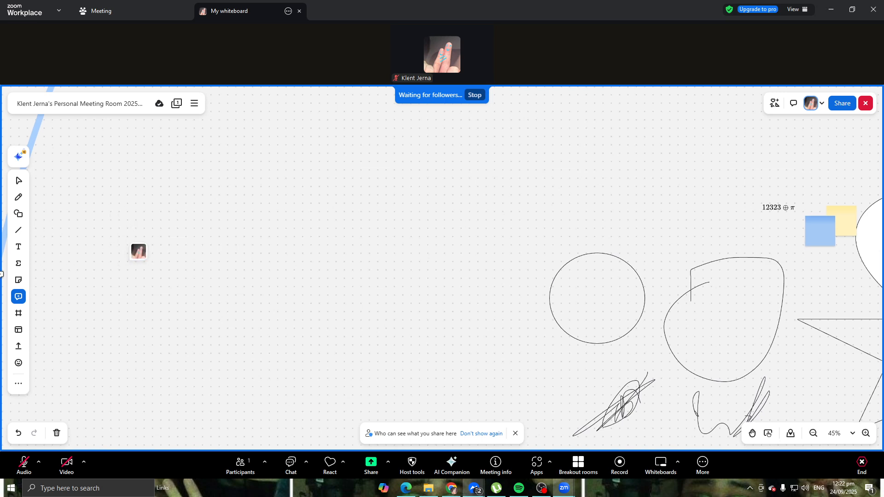
Insert a 16:9 frame on the whiteboard and bring it fully into view.
{"action": "left_click", "coordinate": [20, 313]}
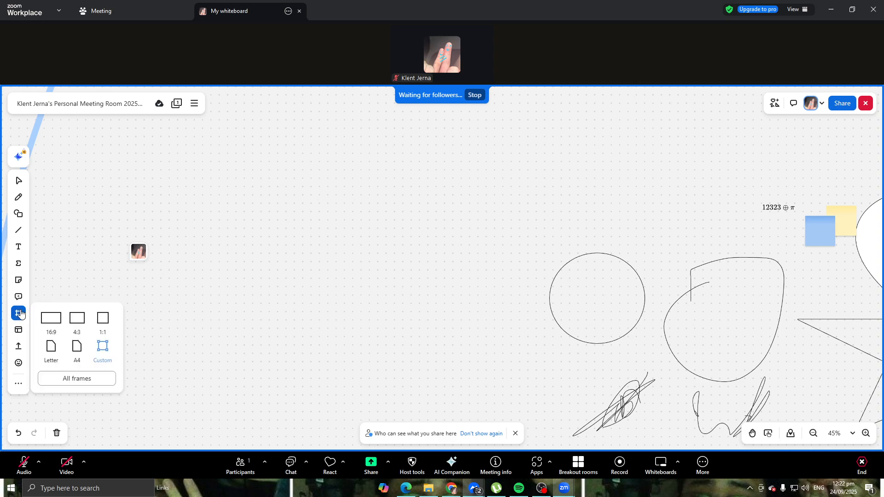
{"action": "left_click", "coordinate": [45, 324]}
{"action": "scroll", "coordinate": [397, 248], "scroll_direction": "down", "scroll_amount": 5}
{"action": "scroll", "coordinate": [428, 265], "scroll_direction": "up", "scroll_amount": 2}
{"action": "scroll", "coordinate": [452, 262], "scroll_direction": "up", "scroll_amount": 5}
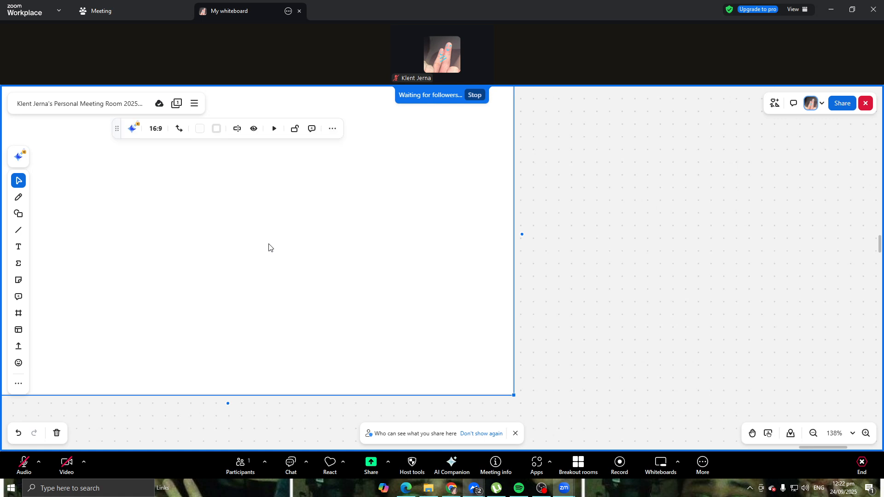
{"action": "left_click_drag", "start_coordinate": [219, 225], "coordinate": [452, 286]}
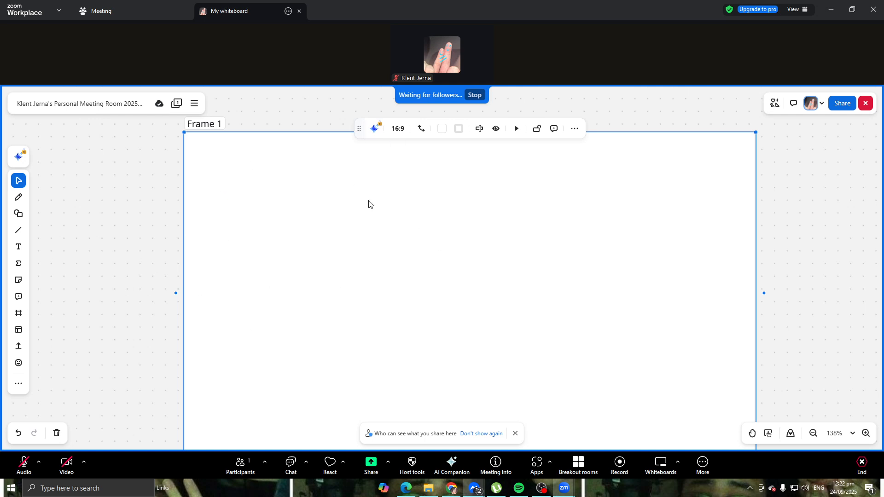
Hide the frame's content and show it again, and switch the frame to portrait orientation.
{"action": "left_click", "coordinate": [496, 129]}
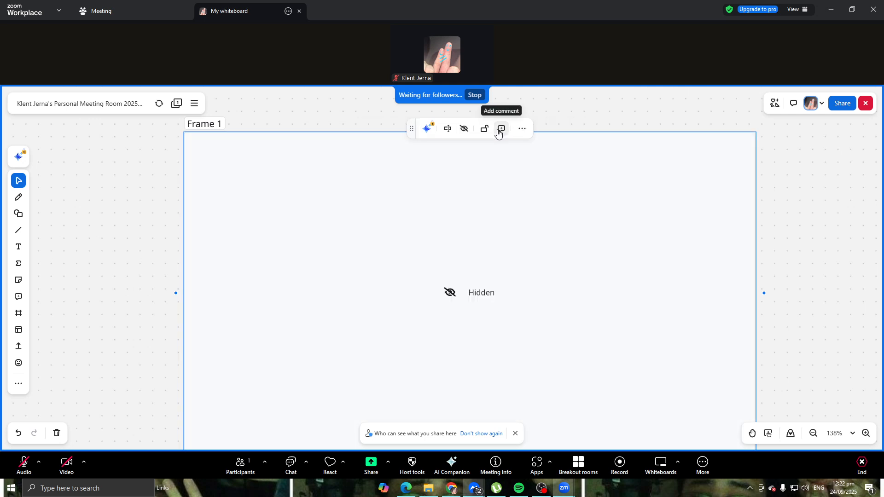
{"action": "left_click", "coordinate": [464, 130]}
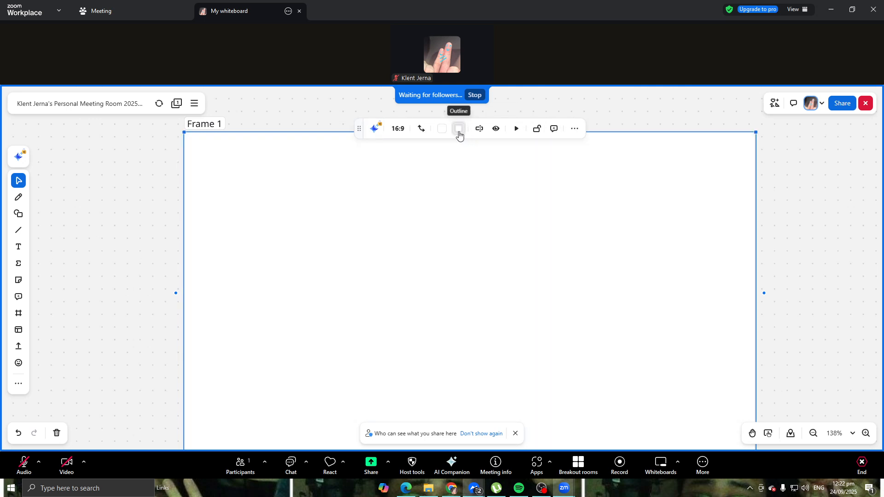
{"action": "left_click", "coordinate": [422, 131]}
{"action": "left_click", "coordinate": [419, 130]}
{"action": "left_click", "coordinate": [419, 131]}
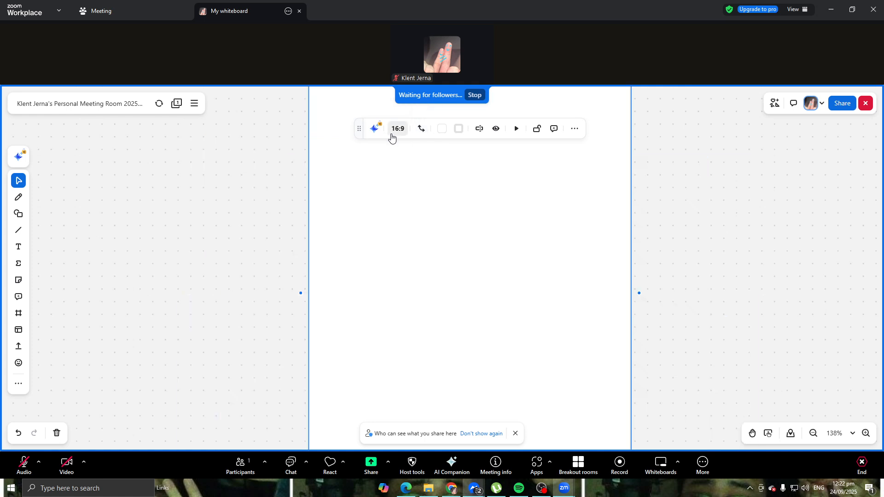
Switch the frame back to landscape orientation and add the Brainwriting Brainstorm template to the whiteboard.
{"action": "left_click", "coordinate": [420, 129]}
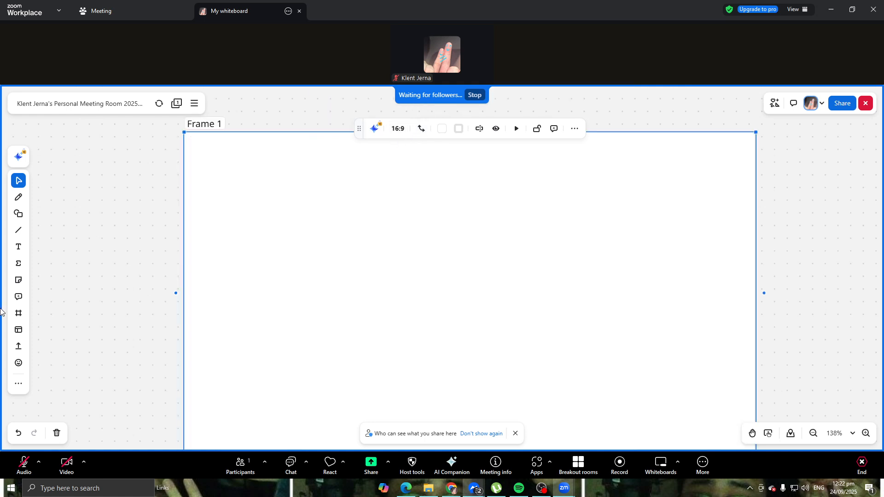
{"action": "left_click", "coordinate": [19, 331]}
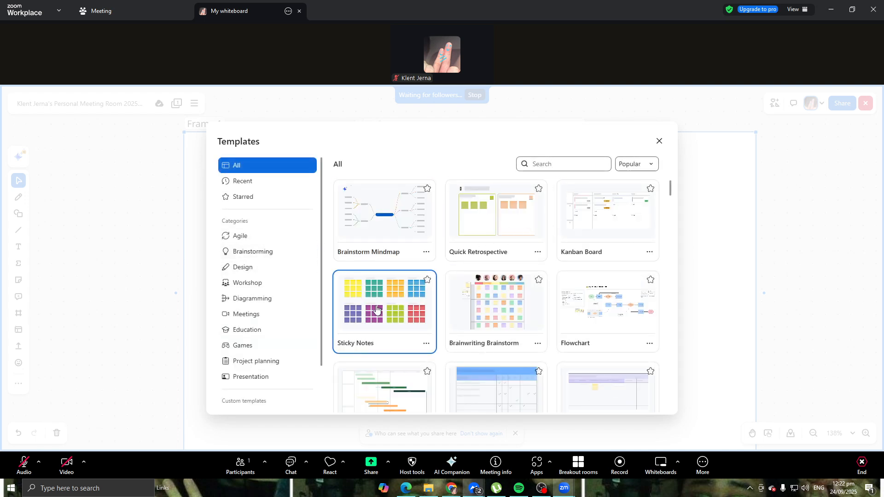
{"action": "left_click", "coordinate": [517, 298]}
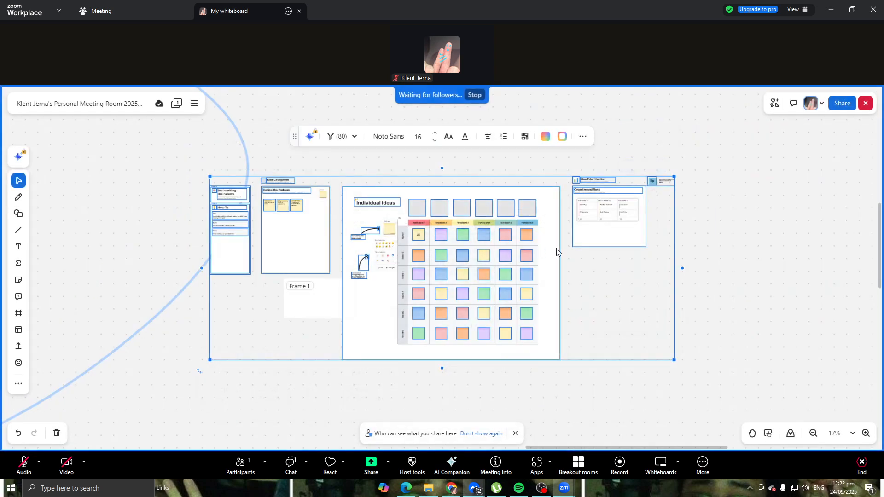
Examine the inserted template, especially the Individual Ideas grid with its participant columns and round rows.
{"action": "left_click_drag", "start_coordinate": [496, 263], "coordinate": [642, 232]}
{"action": "scroll", "coordinate": [647, 303], "scroll_direction": "up", "scroll_amount": 5}
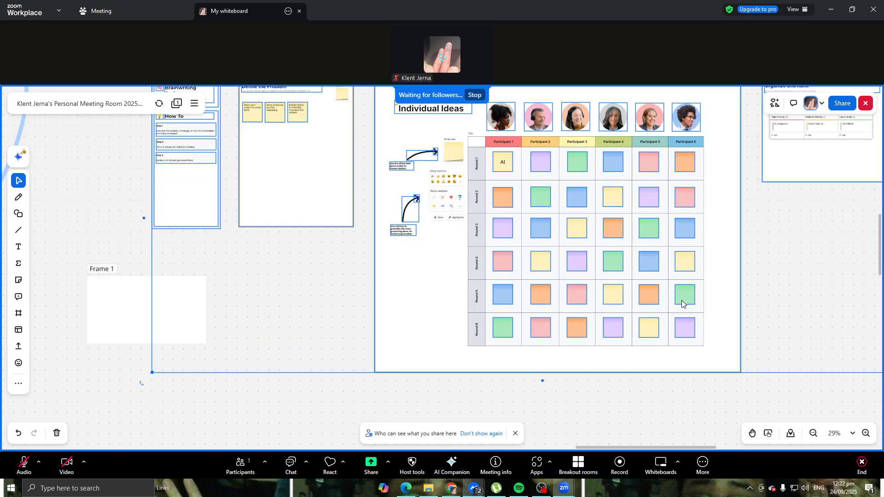
{"action": "scroll", "coordinate": [700, 301], "scroll_direction": "down", "scroll_amount": 3}
{"action": "scroll", "coordinate": [699, 300], "scroll_direction": "up", "scroll_amount": 4}
{"action": "scroll", "coordinate": [677, 293], "scroll_direction": "down", "scroll_amount": 5}
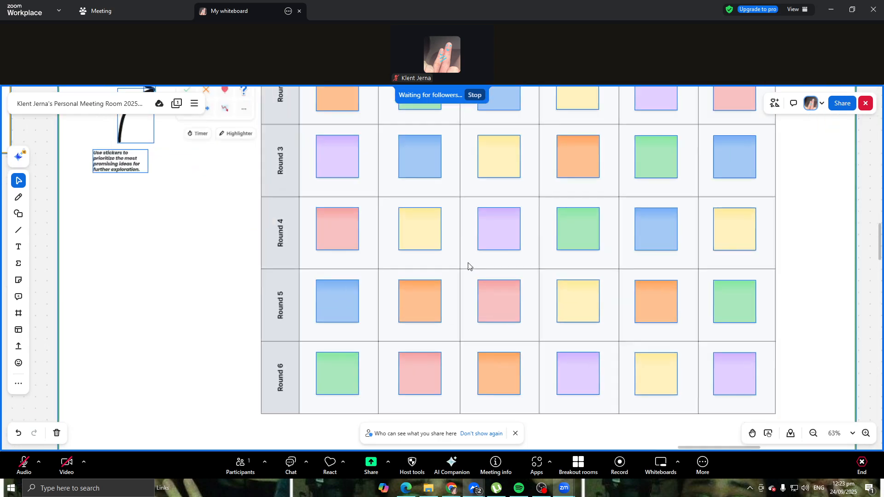
{"action": "scroll", "coordinate": [742, 335], "scroll_direction": "up", "scroll_amount": 3}
{"action": "scroll", "coordinate": [668, 296], "scroll_direction": "up", "scroll_amount": 2}
{"action": "scroll", "coordinate": [694, 261], "scroll_direction": "up", "scroll_amount": 5}
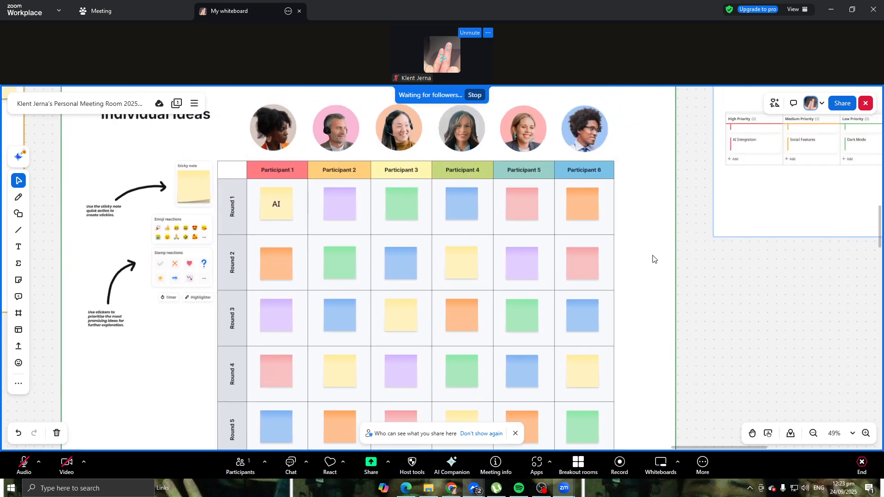
{"action": "scroll", "coordinate": [652, 233], "scroll_direction": "down", "scroll_amount": 3}
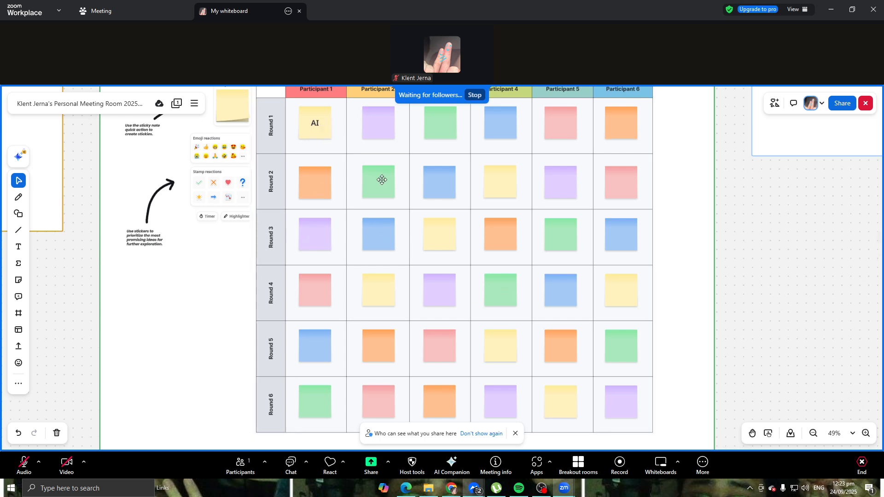
In Round 1, add "Won" before "AI" on Participant 1's sticky note and write "Lose" on Participant 2's note.
{"action": "scroll", "coordinate": [381, 177], "scroll_direction": "up", "scroll_amount": 3}
{"action": "left_click", "coordinate": [302, 208]}
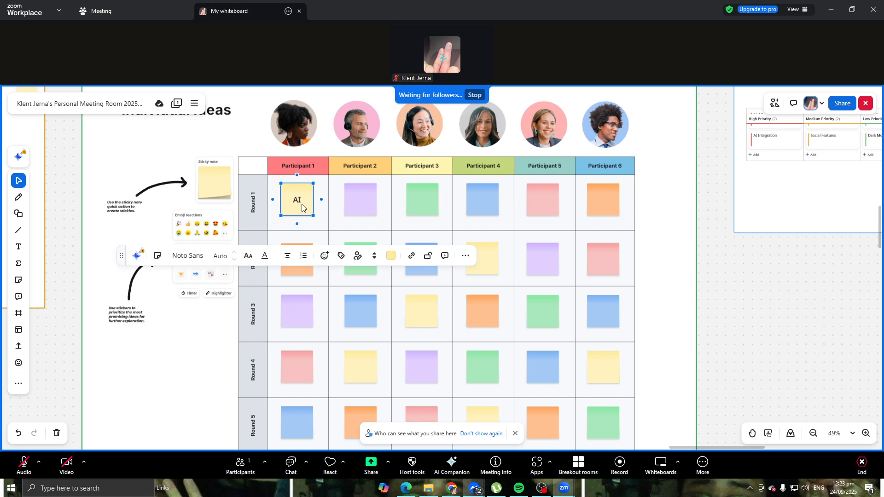
{"action": "type", "text": "Won"}
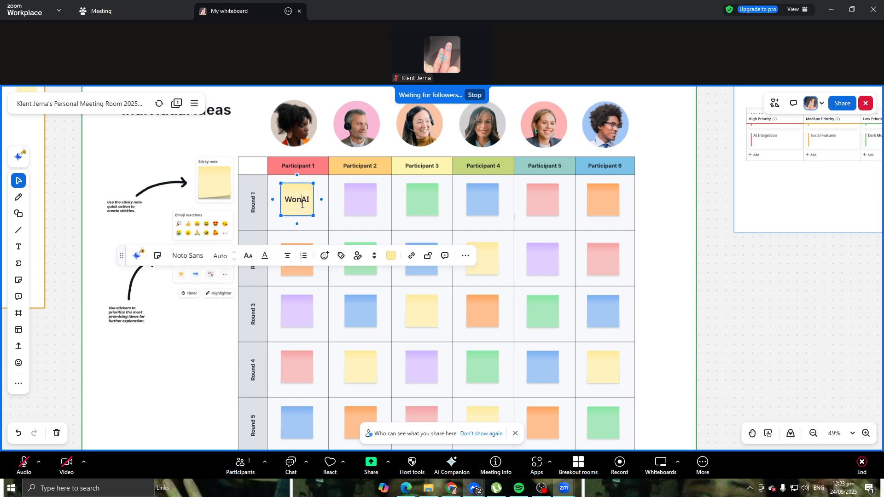
{"action": "left_click", "coordinate": [353, 207]}
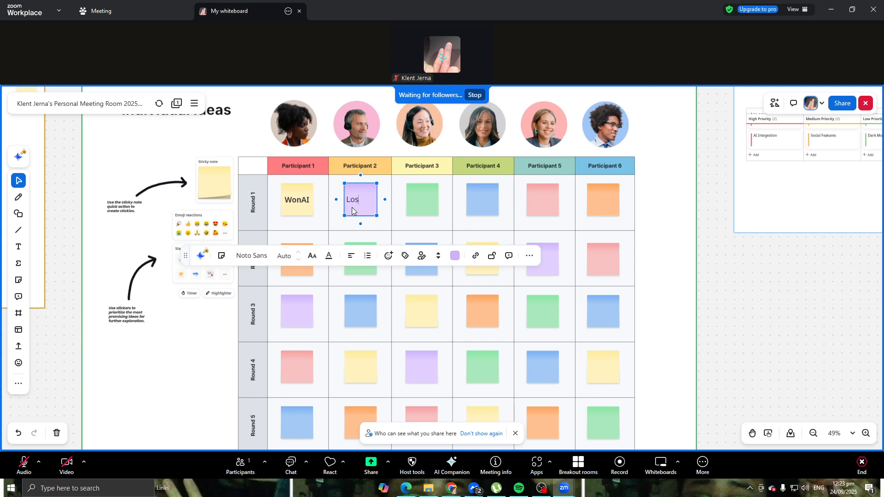
{"action": "left_click", "coordinate": [657, 264]}
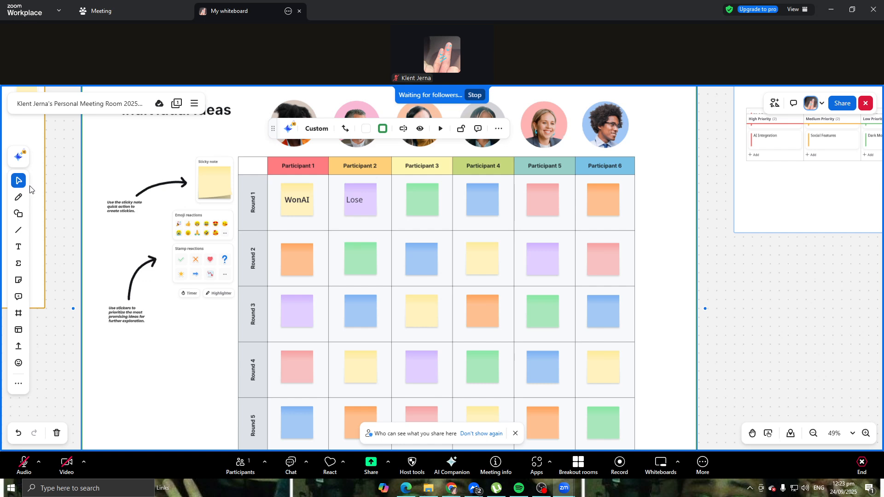
Look over the available upload sources and the additional whiteboard tools.
{"action": "left_click", "coordinate": [19, 350]}
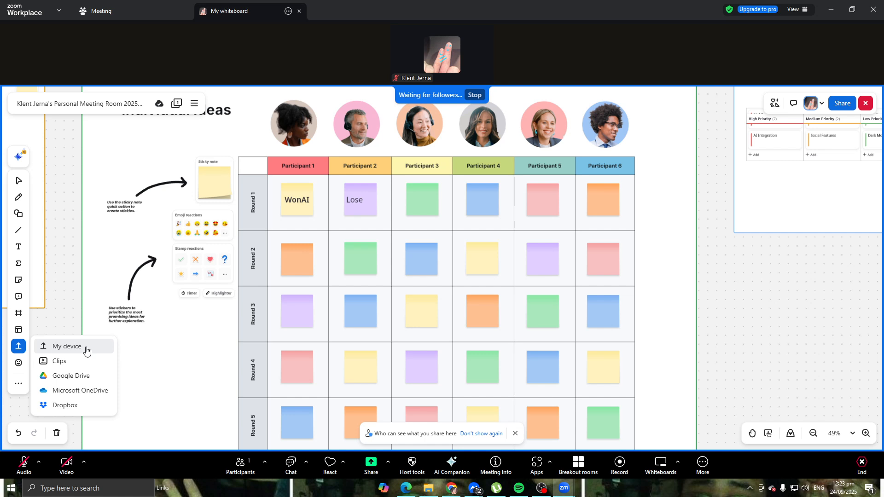
{"action": "left_click", "coordinate": [25, 385]}
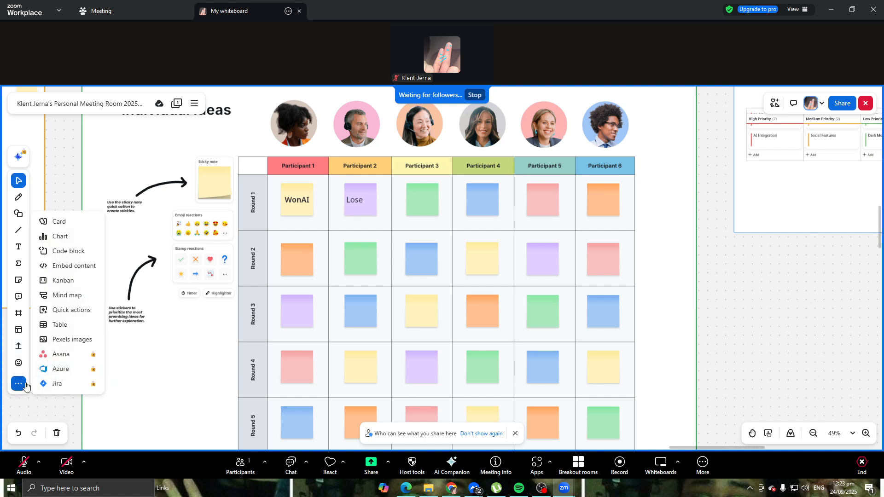
{"action": "left_click", "coordinate": [18, 348]}
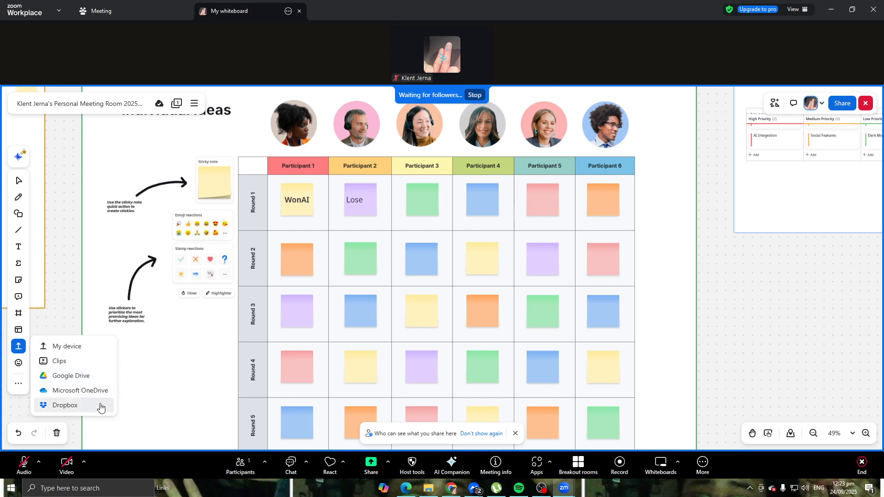
Insert the "Going to bed" kitten GIF, move it over the Define the Problem frame and close the sticker library.
{"action": "left_click", "coordinate": [18, 363]}
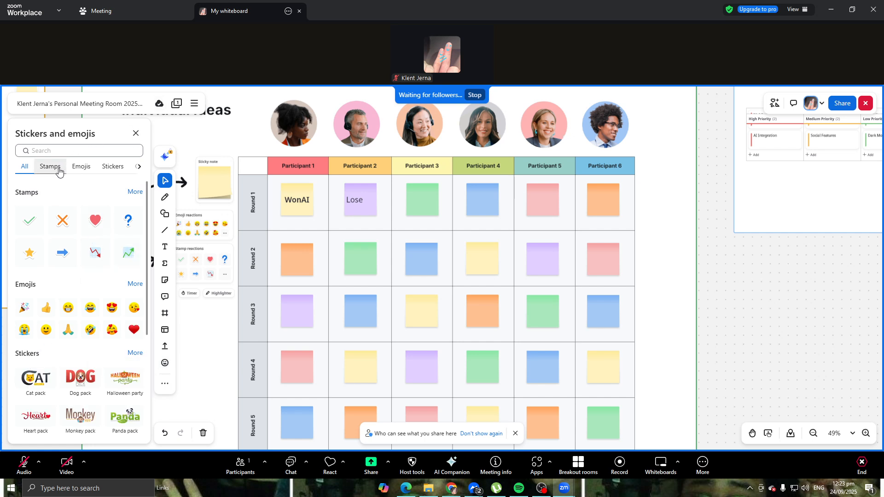
{"action": "left_click", "coordinate": [81, 168]}
{"action": "left_click", "coordinate": [137, 168]}
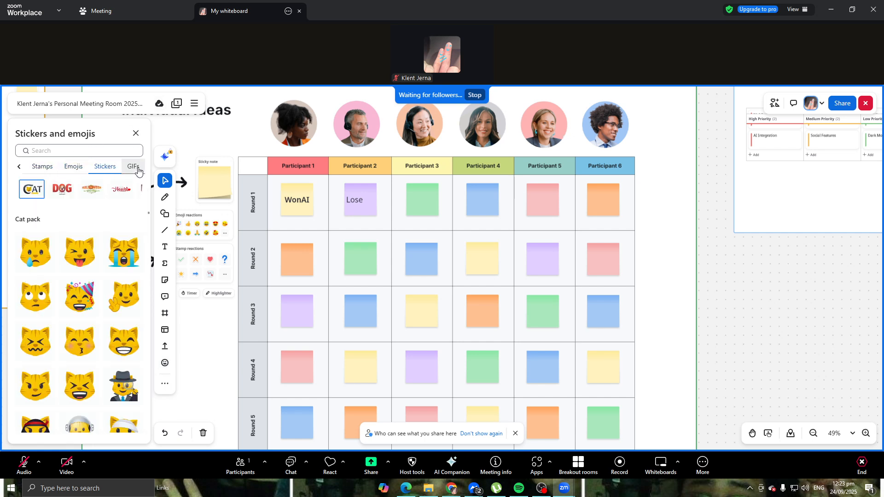
{"action": "left_click", "coordinate": [134, 166]}
{"action": "left_click_drag", "start_coordinate": [110, 217], "coordinate": [817, 425]}
{"action": "scroll", "coordinate": [695, 282], "scroll_direction": "down", "scroll_amount": 4}
{"action": "left_click_drag", "start_coordinate": [749, 349], "coordinate": [324, 210]}
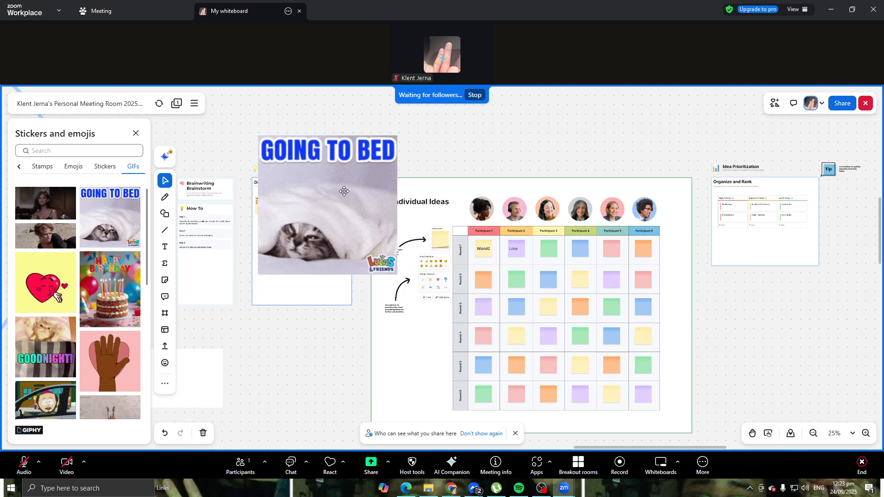
{"action": "left_click", "coordinate": [300, 361]}
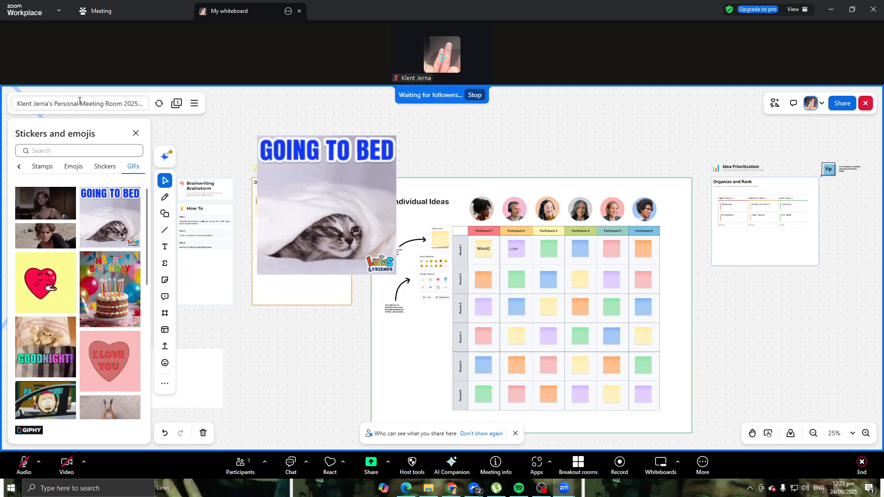
{"action": "left_click", "coordinate": [136, 133]}
Look across the whiteboard from the template back to the earlier drawings, heart and stars.
{"action": "left_click_drag", "start_coordinate": [336, 347], "coordinate": [416, 251]}
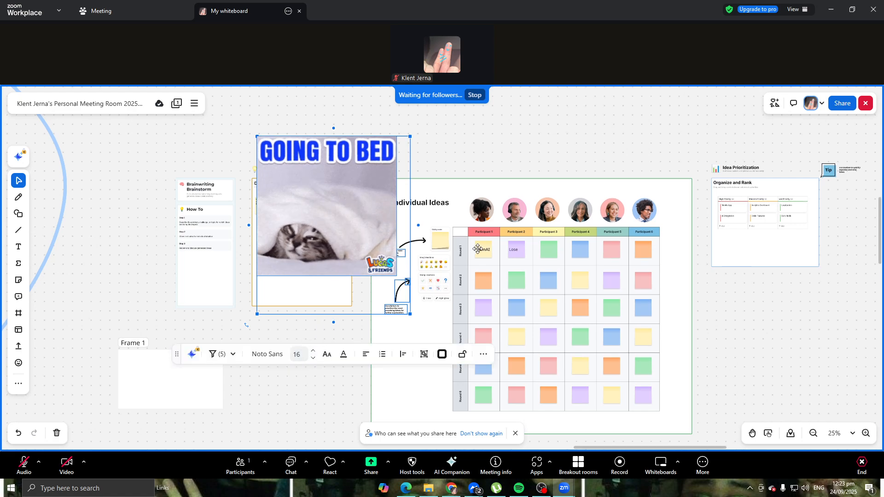
{"action": "left_click_drag", "start_coordinate": [128, 277], "coordinate": [602, 263]}
{"action": "left_click_drag", "start_coordinate": [187, 256], "coordinate": [516, 273]}
{"action": "scroll", "coordinate": [303, 261], "scroll_direction": "down", "scroll_amount": 3}
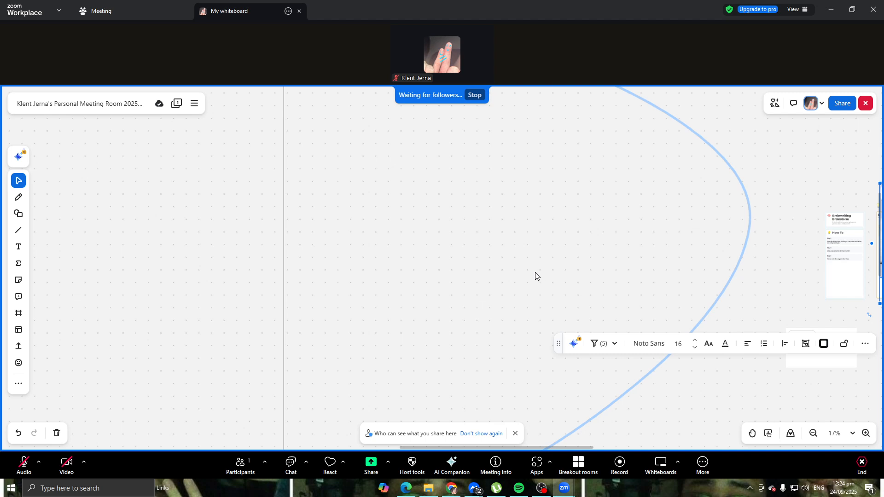
{"action": "left_click_drag", "start_coordinate": [449, 216], "coordinate": [720, 292]}
{"action": "scroll", "coordinate": [560, 243], "scroll_direction": "down", "scroll_amount": 2}
{"action": "left_click_drag", "start_coordinate": [467, 296], "coordinate": [603, 169]}
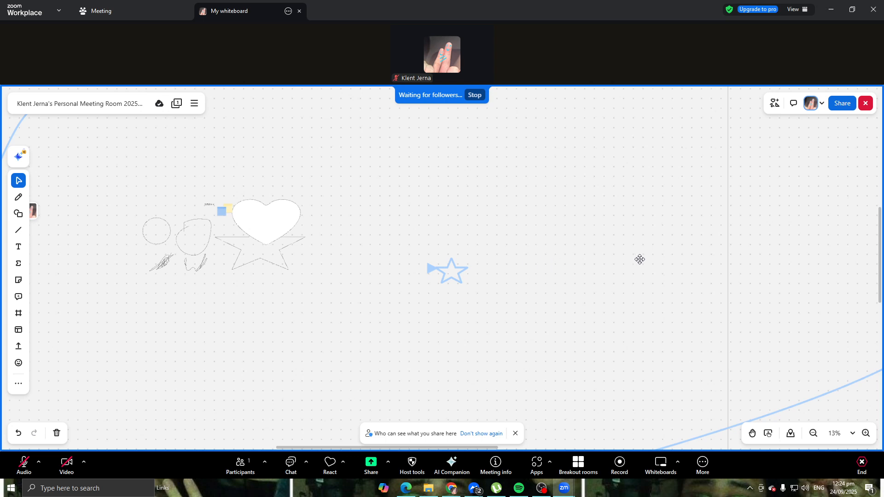
Show the mini map and view the whole whiteboard zoomed out to 2%.
{"action": "left_click", "coordinate": [793, 433]}
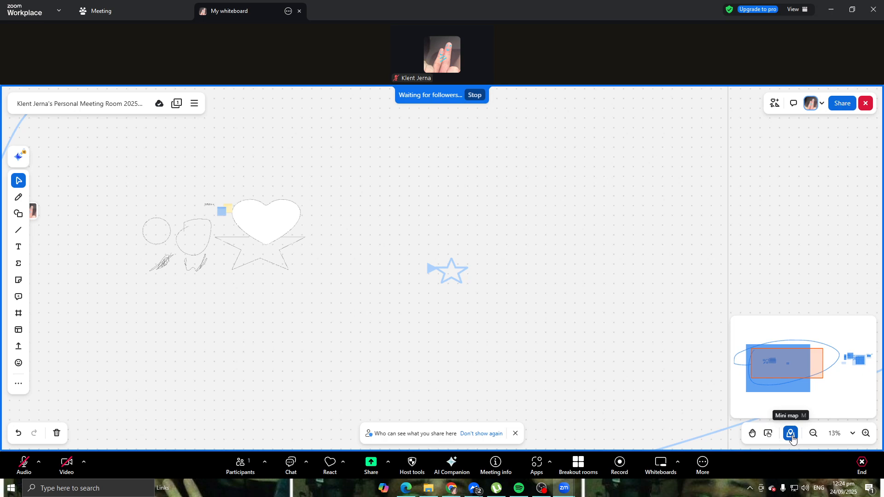
{"action": "scroll", "coordinate": [474, 296], "scroll_direction": "down", "scroll_amount": 3}
{"action": "scroll", "coordinate": [541, 309], "scroll_direction": "down", "scroll_amount": 2}
{"action": "scroll", "coordinate": [541, 310], "scroll_direction": "down", "scroll_amount": 2}
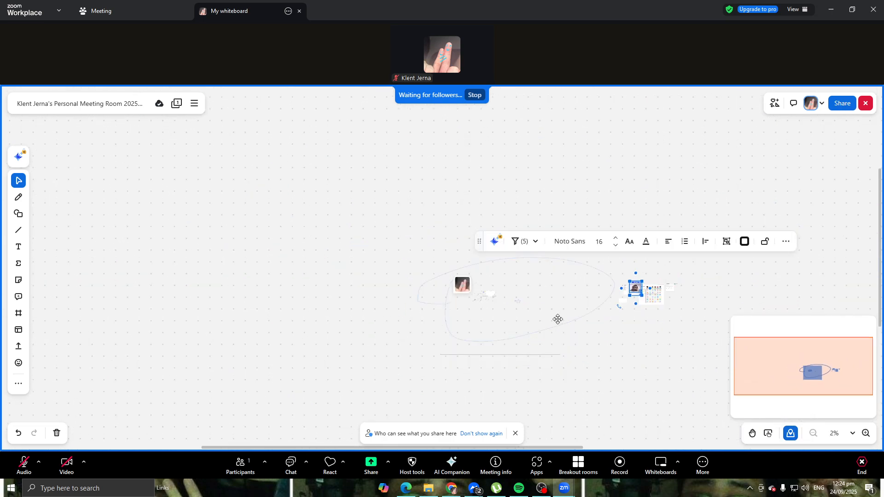
{"action": "scroll", "coordinate": [558, 319], "scroll_direction": "up", "scroll_amount": 6}
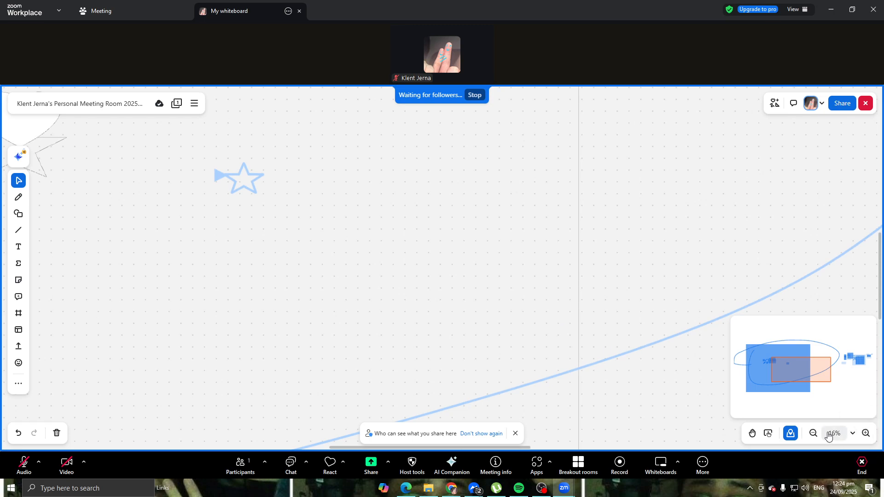
Try the zoom controls, enlarging the view to the template's How To steps and reducing it again.
{"action": "left_click", "coordinate": [814, 434]}
{"action": "left_click", "coordinate": [866, 433]}
{"action": "left_click", "coordinate": [866, 432]}
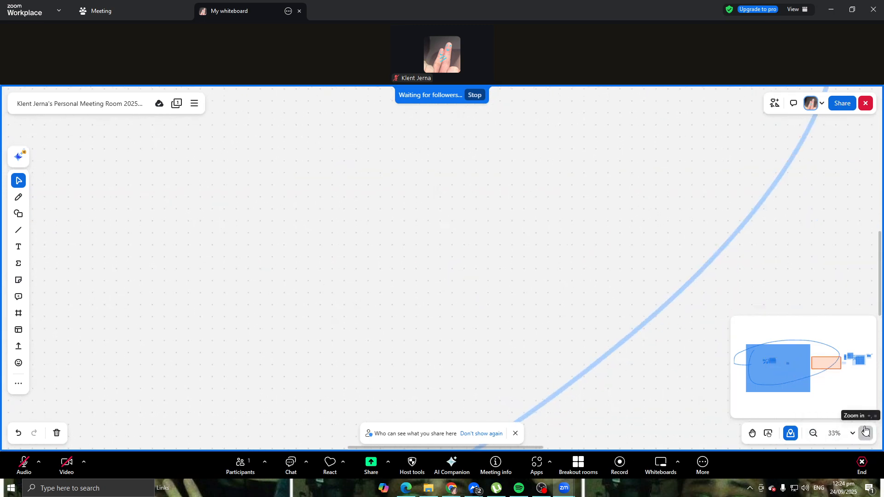
{"action": "left_click", "coordinate": [866, 432]}
{"action": "left_click", "coordinate": [865, 432]}
{"action": "left_click", "coordinate": [866, 431]}
{"action": "left_click", "coordinate": [813, 434]}
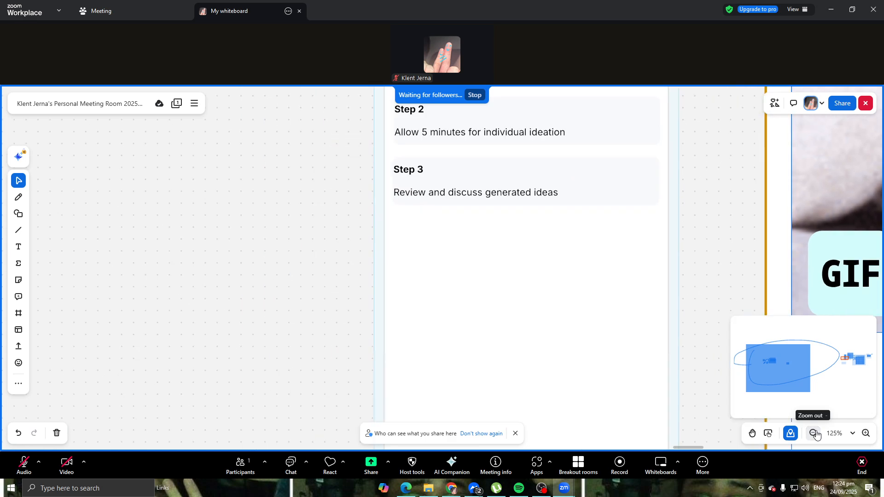
{"action": "left_click", "coordinate": [814, 434]}
{"action": "left_click", "coordinate": [814, 434]}
Use the mini map to visit the drawings and the template, and view the whole board at 2%.
{"action": "left_click_drag", "start_coordinate": [817, 371], "coordinate": [794, 366]}
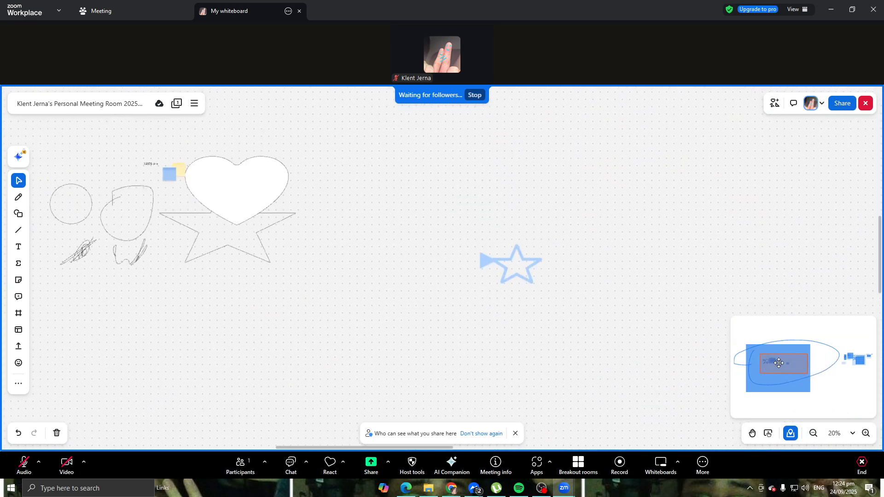
{"action": "mouse_move", "coordinate": [769, 354]}
{"action": "left_mouse_down"}
{"action": "mouse_move", "coordinate": [776, 334]}
{"action": "mouse_move", "coordinate": [814, 330]}
{"action": "mouse_move", "coordinate": [766, 355]}
{"action": "mouse_move", "coordinate": [760, 346]}
{"action": "mouse_move", "coordinate": [756, 366]}
{"action": "mouse_move", "coordinate": [838, 358]}
{"action": "left_mouse_up"}
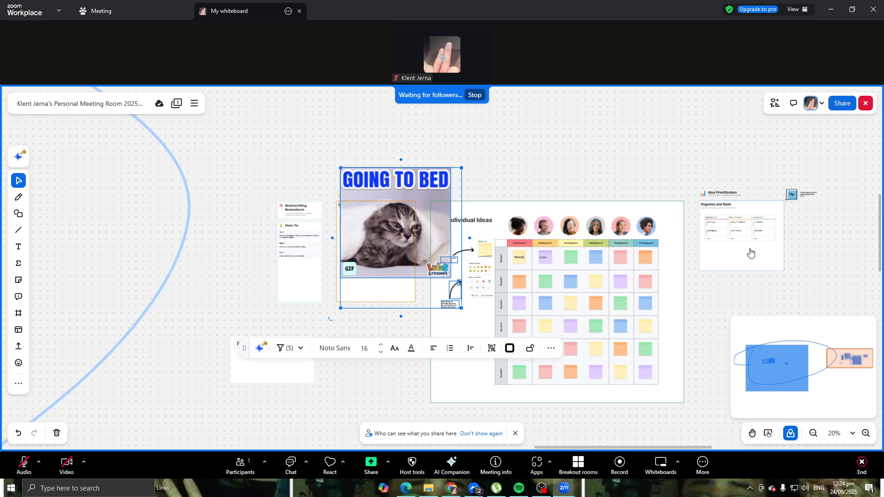
{"action": "scroll", "coordinate": [808, 152], "scroll_direction": "down", "scroll_amount": 10}
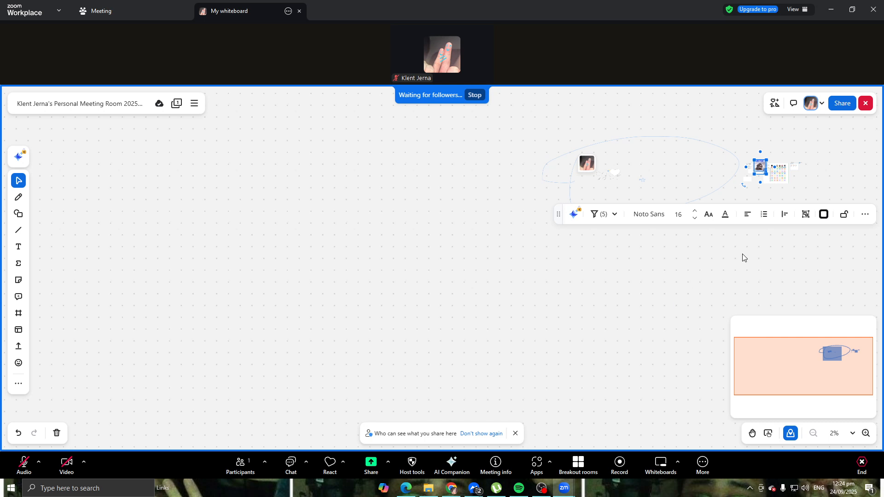
Review the collaborator options and the whiteboard's sharing settings, close them and deselect the objects on the canvas.
{"action": "left_click", "coordinate": [822, 109]}
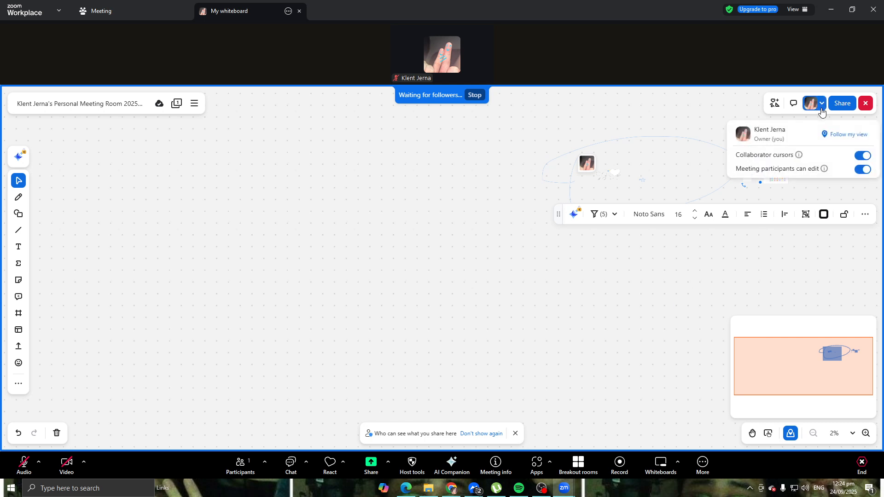
{"action": "left_click", "coordinate": [822, 109]}
{"action": "left_click", "coordinate": [823, 106]}
{"action": "left_click", "coordinate": [843, 103]}
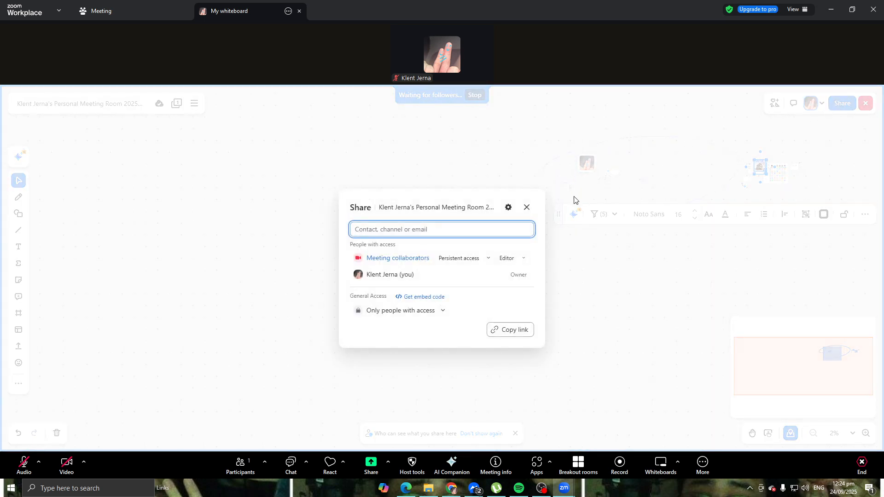
{"action": "left_click", "coordinate": [527, 207]}
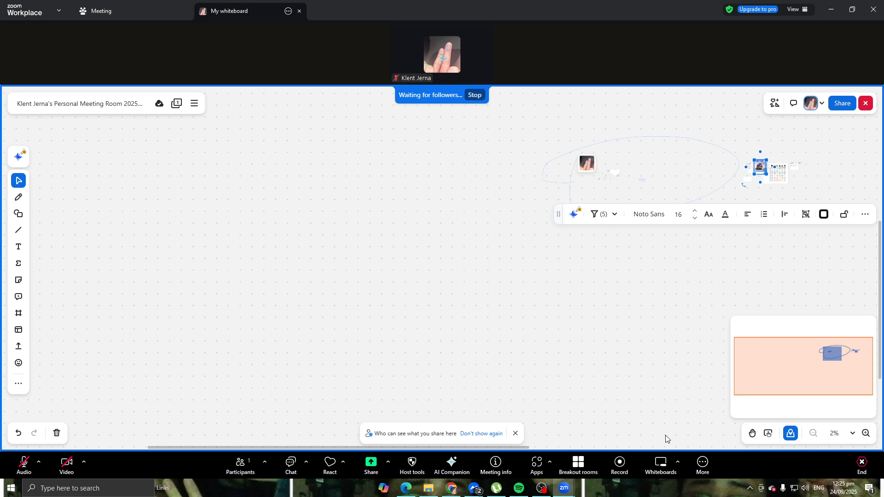
{"action": "left_click", "coordinate": [573, 408]}
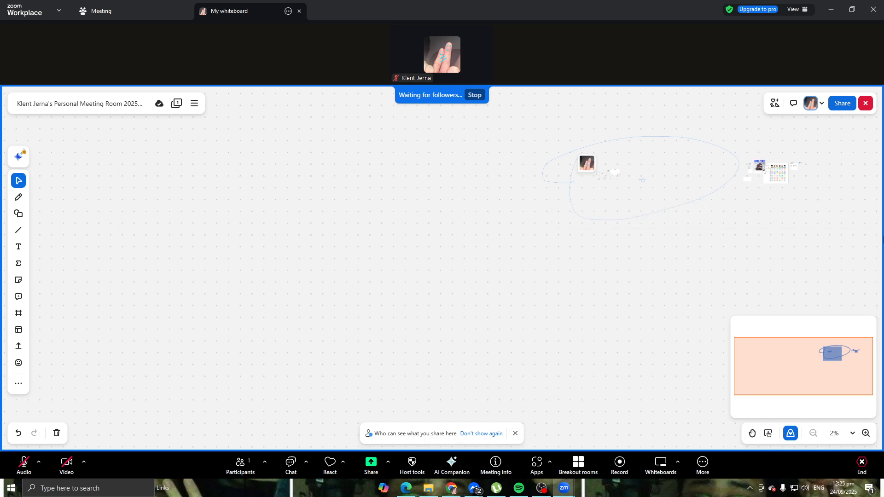
Close the whiteboard in the meeting and bring up the choice between a new and an existing whiteboard.
{"action": "left_click", "coordinate": [865, 104]}
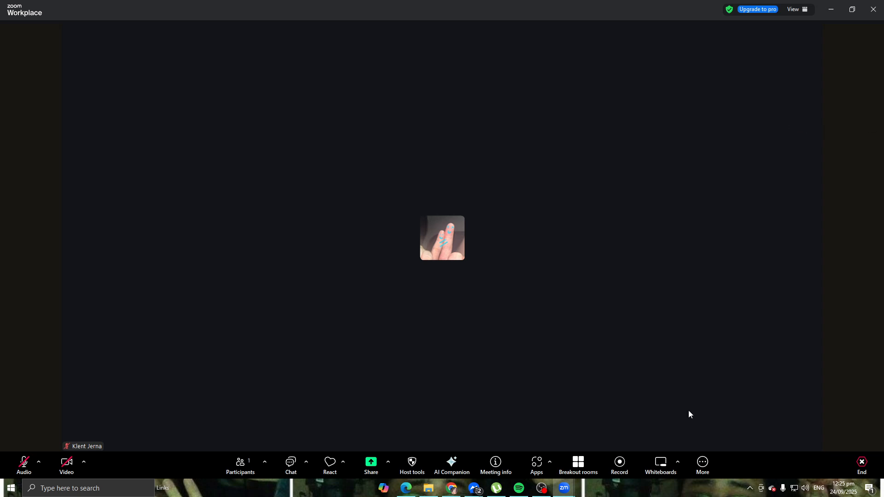
{"action": "left_click", "coordinate": [664, 473]}
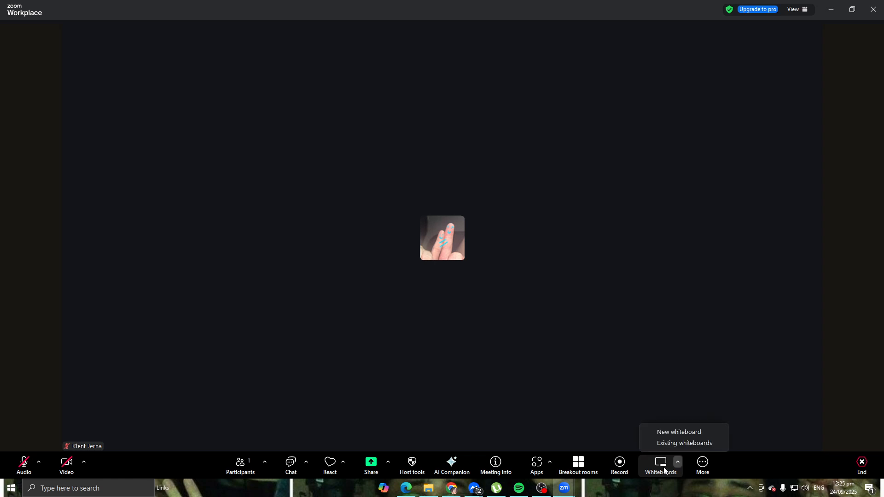
From the existing whiteboards shared in this meeting, star the most recent one and reopen it.
{"action": "left_click", "coordinate": [668, 444]}
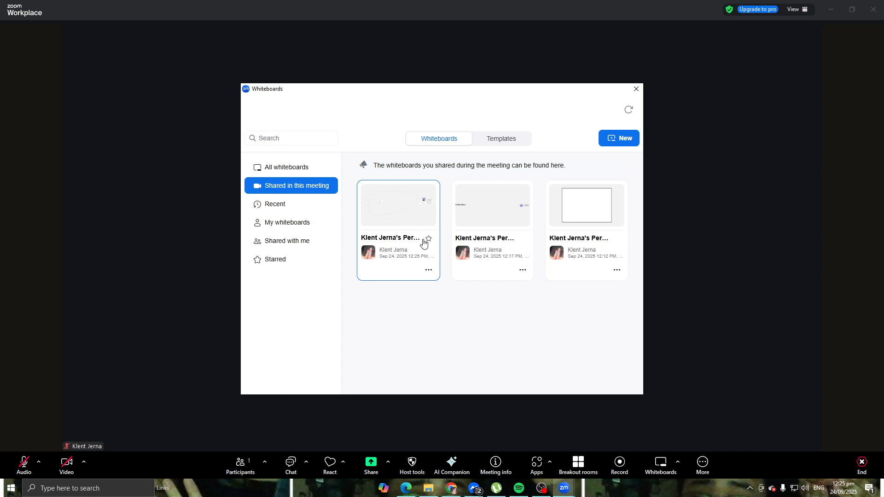
{"action": "left_click", "coordinate": [428, 239]}
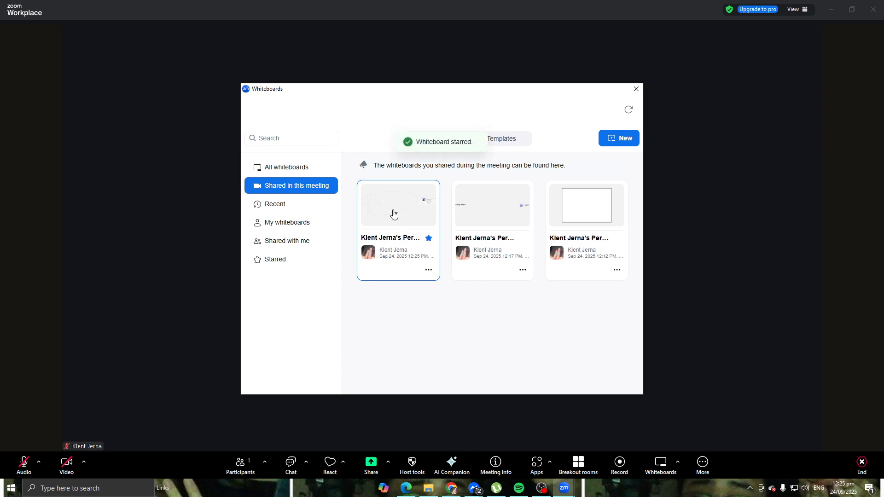
{"action": "left_click", "coordinate": [394, 213]}
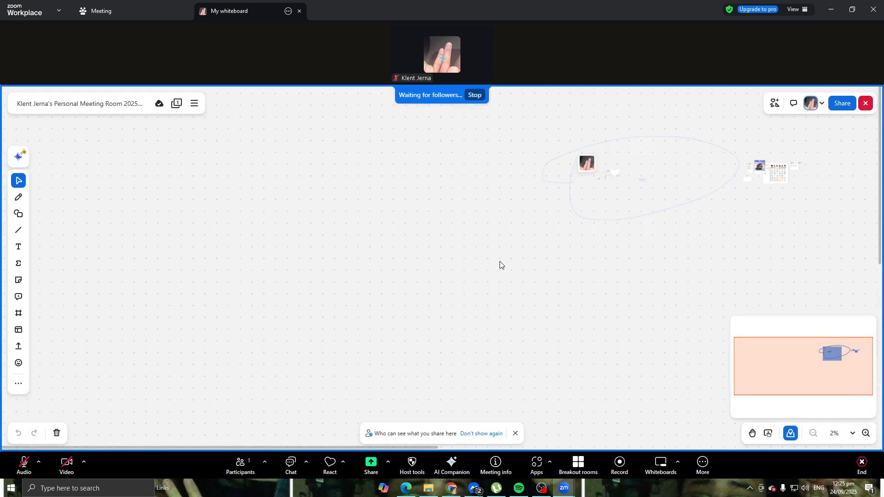
Move the large frame, with the big oval curve, down and slightly to the right of its current place on the canvas.
{"action": "scroll", "coordinate": [693, 196], "scroll_direction": "up", "scroll_amount": 10}
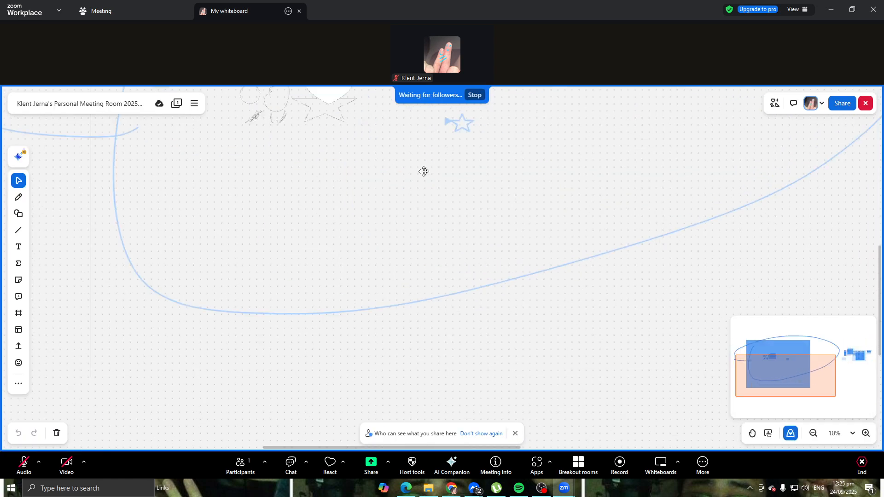
{"action": "left_click_drag", "start_coordinate": [423, 213], "coordinate": [491, 367]}
{"action": "scroll", "coordinate": [493, 360], "scroll_direction": "down", "scroll_amount": 4}
Look over the reopened whiteboard's drawings and template area at different zoom levels.
{"action": "left_click_drag", "start_coordinate": [746, 270], "coordinate": [563, 262]}
{"action": "left_click_drag", "start_coordinate": [799, 170], "coordinate": [536, 216]}
{"action": "scroll", "coordinate": [373, 192], "scroll_direction": "up", "scroll_amount": 7}
{"action": "scroll", "coordinate": [523, 192], "scroll_direction": "down", "scroll_amount": 6}
{"action": "scroll", "coordinate": [616, 174], "scroll_direction": "down", "scroll_amount": 5}
{"action": "scroll", "coordinate": [536, 216], "scroll_direction": "up", "scroll_amount": 1}
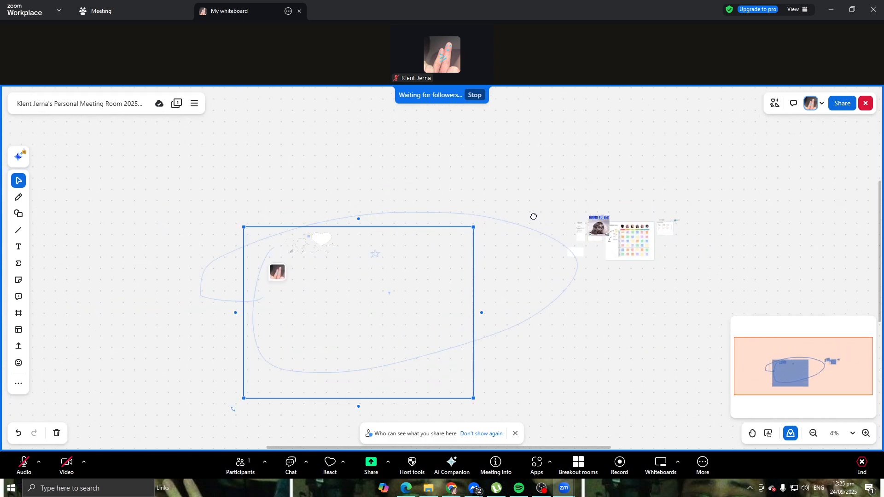
{"action": "left_click_drag", "start_coordinate": [535, 217], "coordinate": [562, 205]}
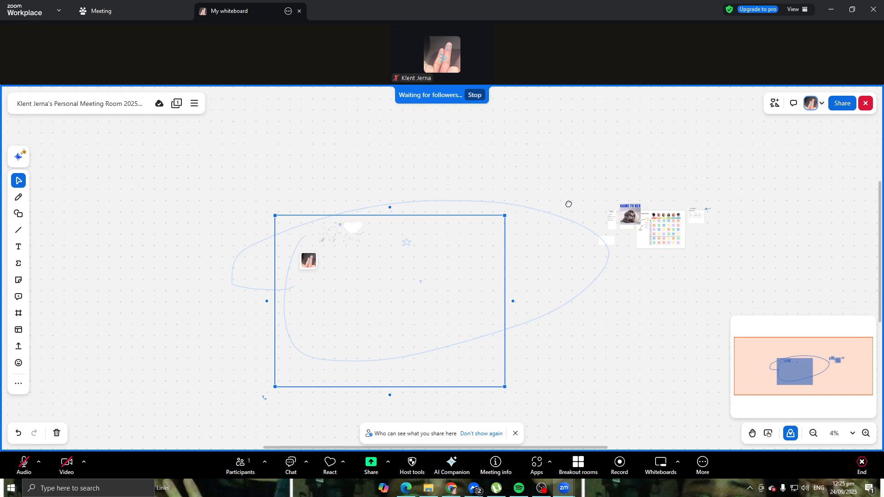
{"action": "scroll", "coordinate": [573, 201], "scroll_direction": "up", "scroll_amount": 1}
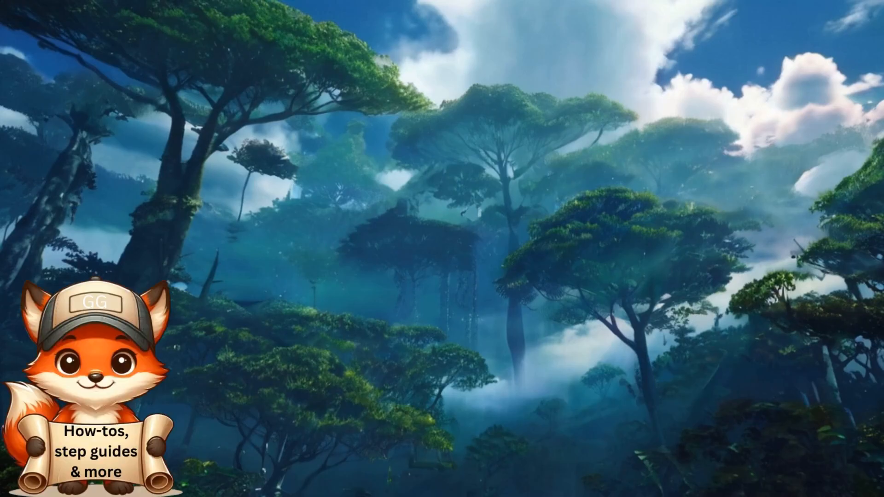